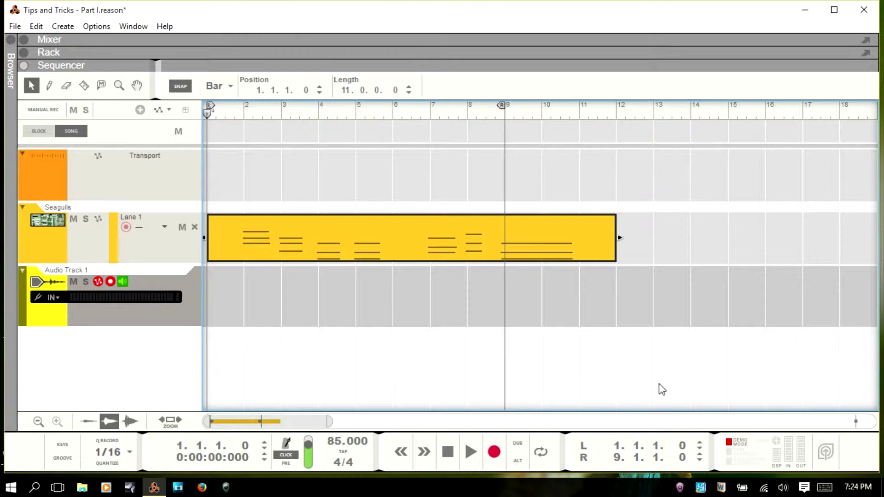
pyautogui.click(144, 311)
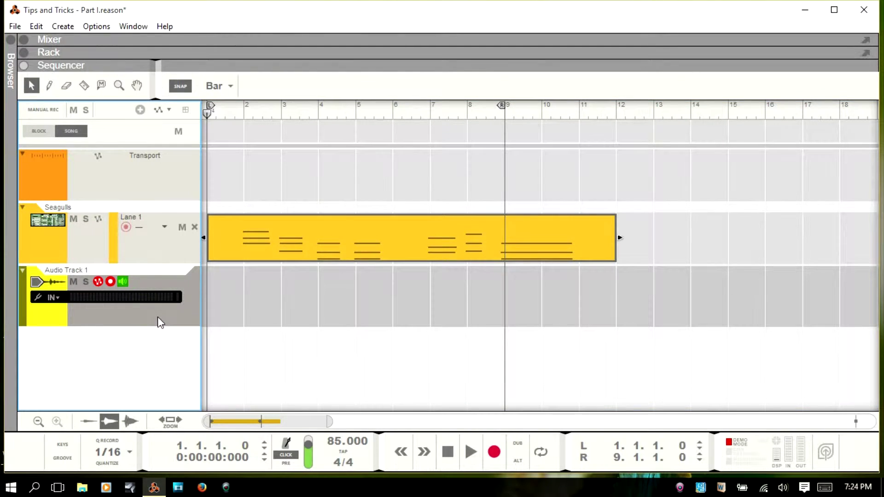
pyautogui.press('F2')
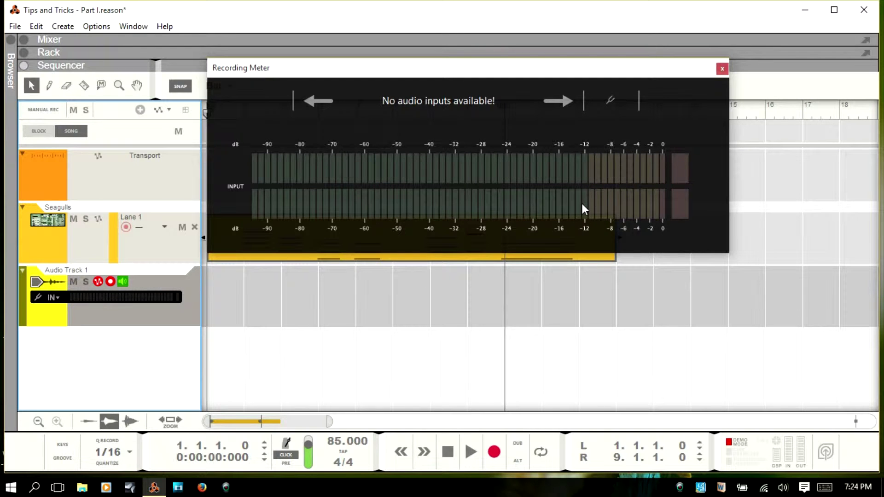
pyautogui.press('Escape')
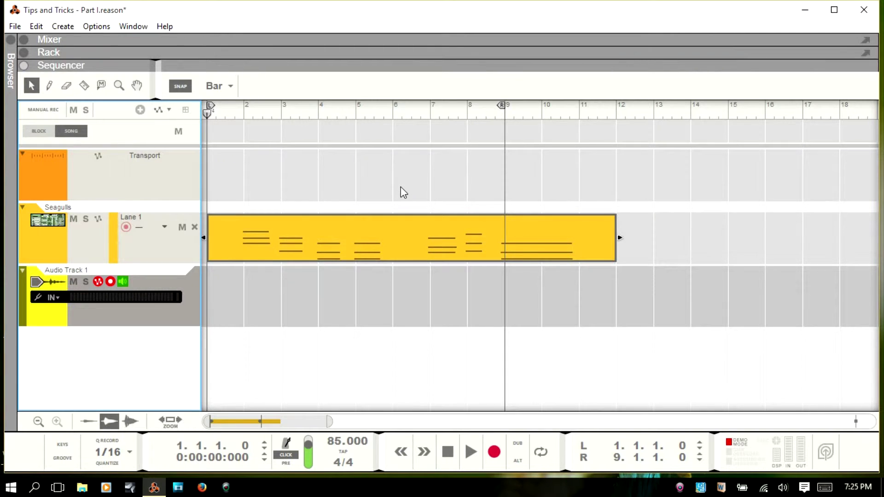
# - Switch to the Rack to show the Seagulls Malström, with Filter A frequency at 106
pyautogui.press('F6')
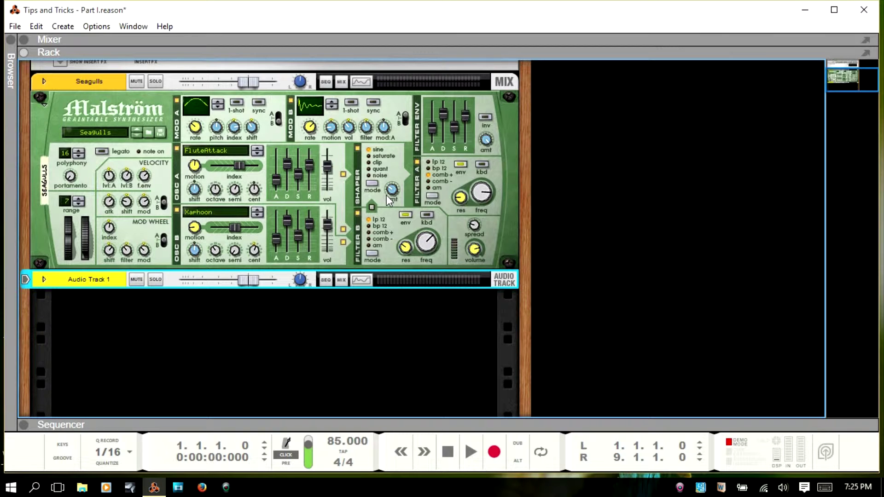
pyautogui.moveTo(386, 195)
pyautogui.moveTo(482, 195)
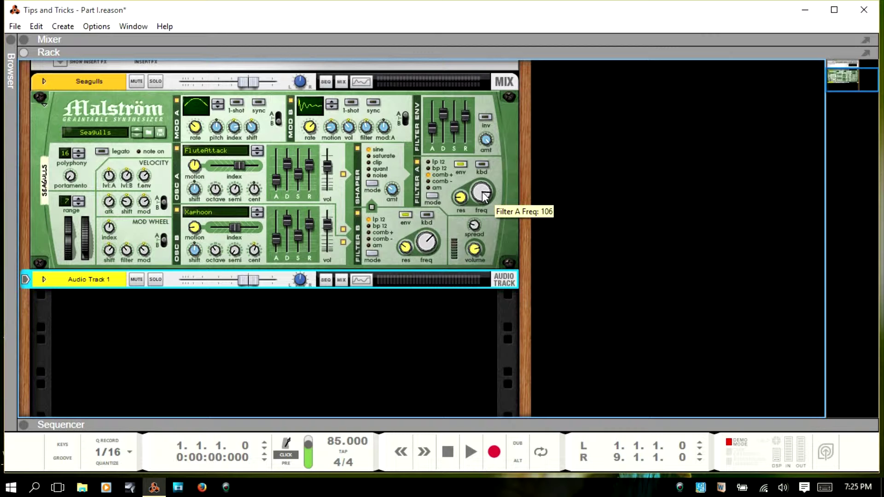
# - Add a Filter A Freq automation lane for Seagulls, with Rack and Sequencer shown together
pyautogui.keyDown('alt'); pyautogui.click(482, 195); pyautogui.keyUp('alt')
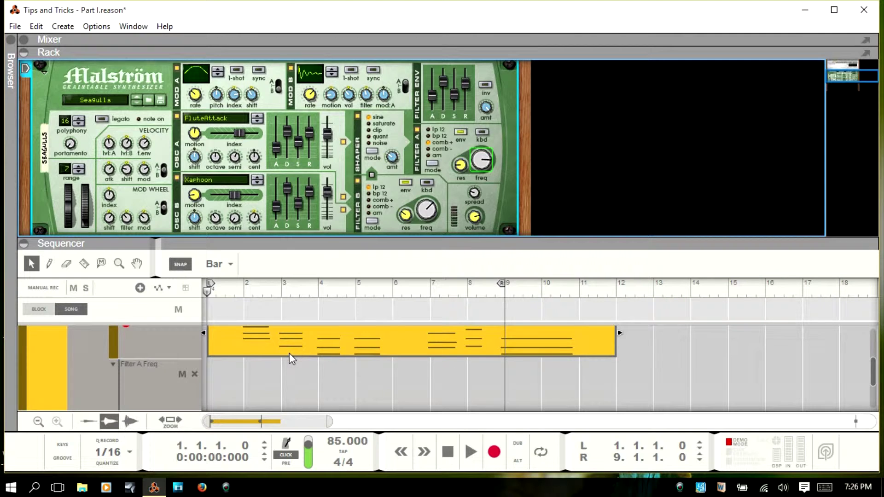
pyautogui.hotkey('ctrl', 't')
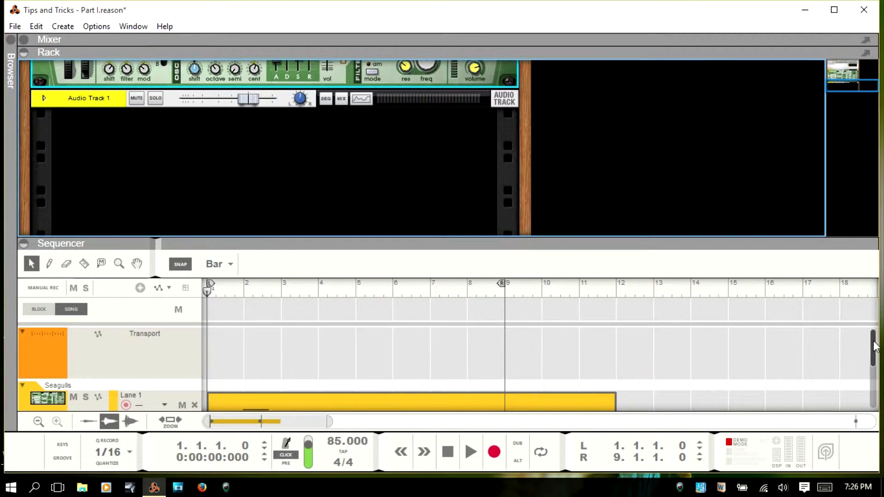
pyautogui.moveTo(872, 345); pyautogui.dragTo(874, 366)
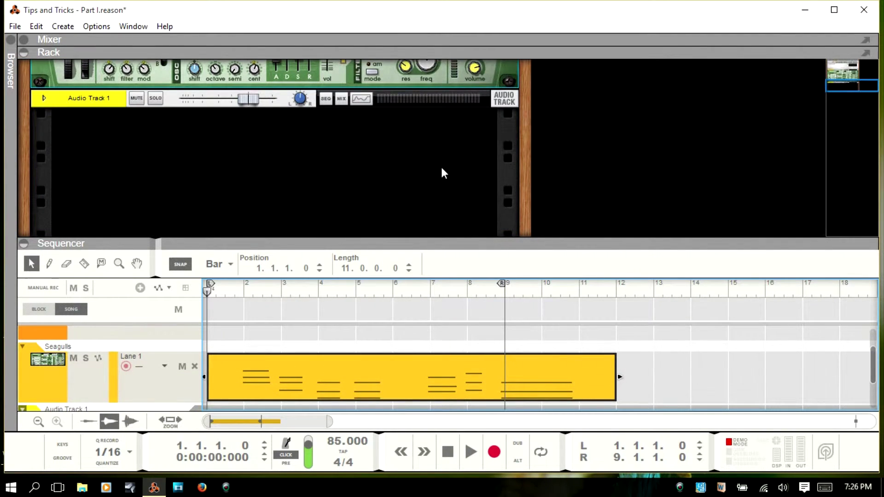
# - Record from song start on the maximized Rack while lowering Filter A freq, creating an Audio Track 1 clip
pyautogui.scroll(3, 441, 165)
pyautogui.scroll(1, 441, 173)
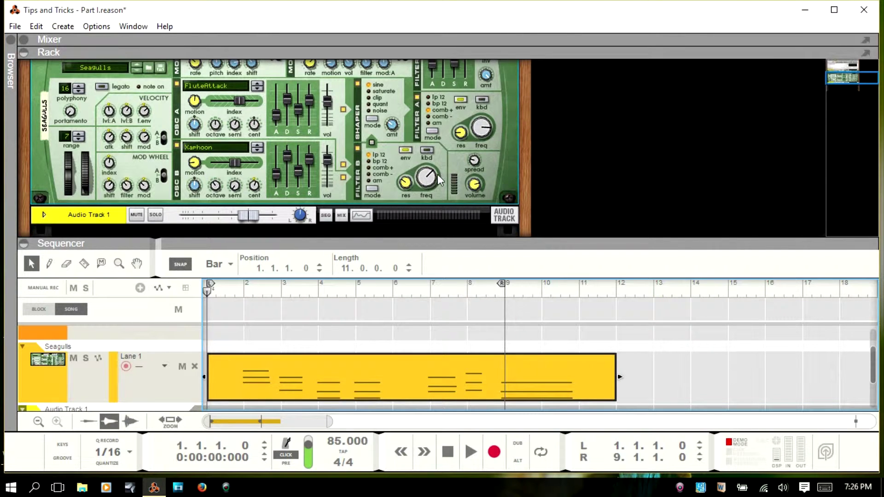
pyautogui.press('F7')
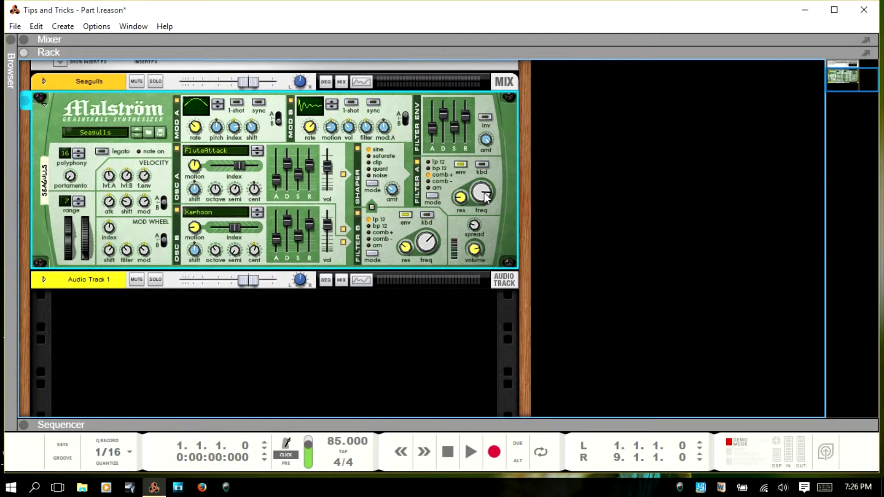
pyautogui.moveTo(483, 196)
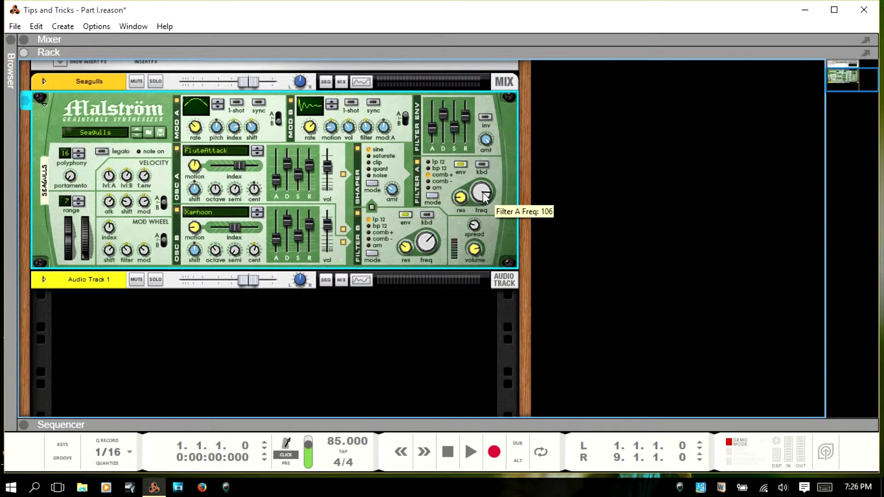
pyautogui.hotkey('ctrl', 'Return')
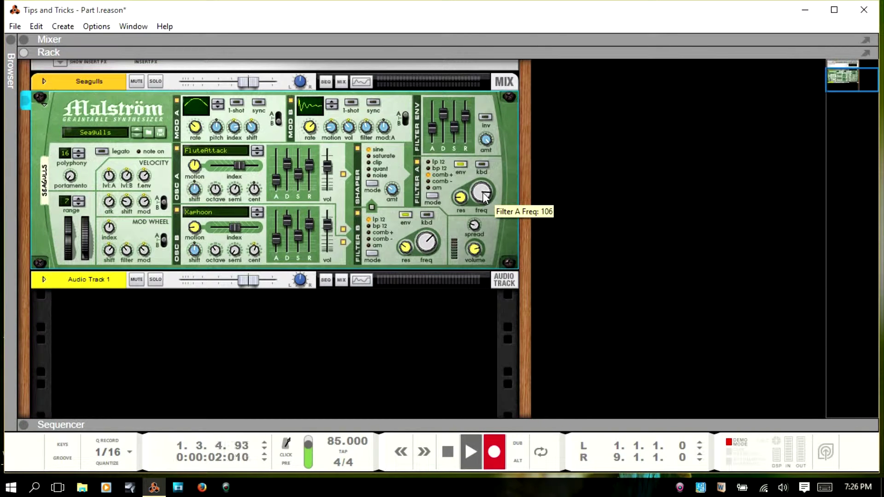
pyautogui.moveTo(478, 195); pyautogui.dragTo(477, 221)
pyautogui.press('space')
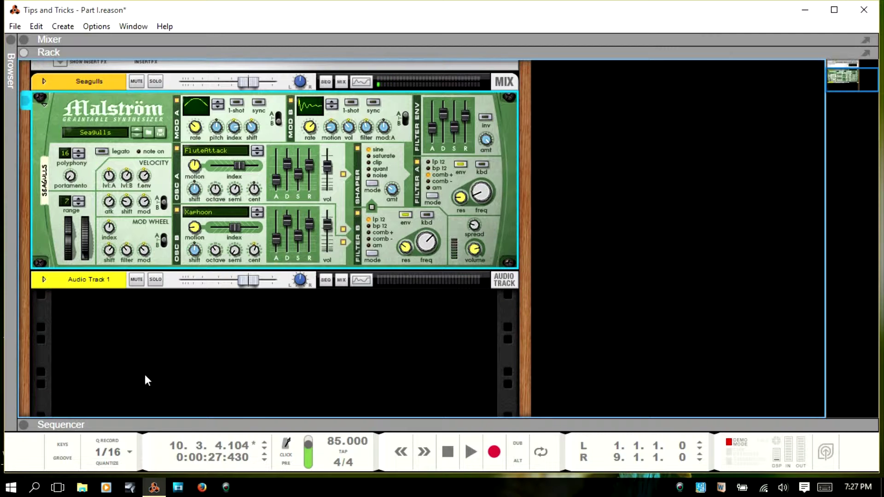
pyautogui.press('F7')
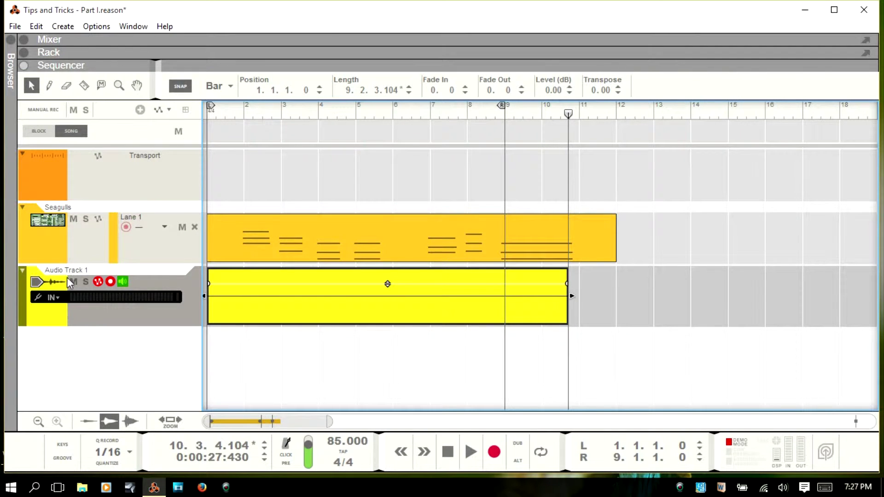
# - Record-arm Seagulls and record a Filter A frequency sweep from 15 to 106 on the Rack
pyautogui.click(86, 233)
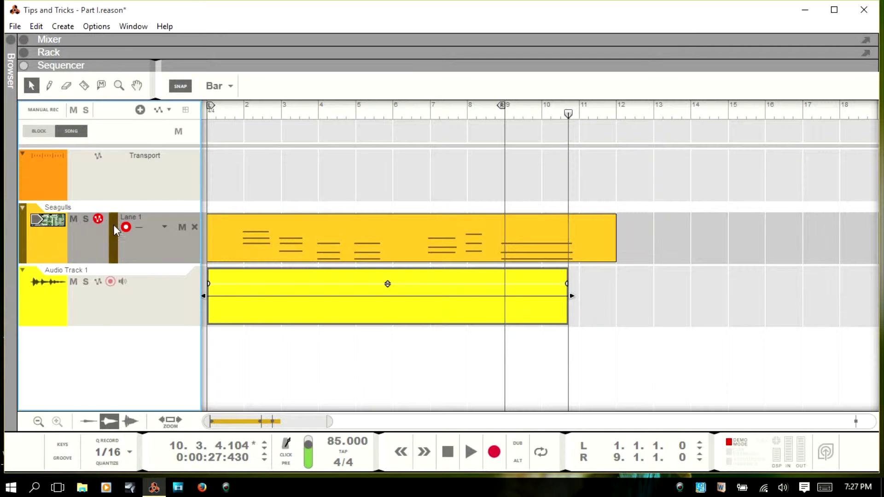
pyautogui.press('F6')
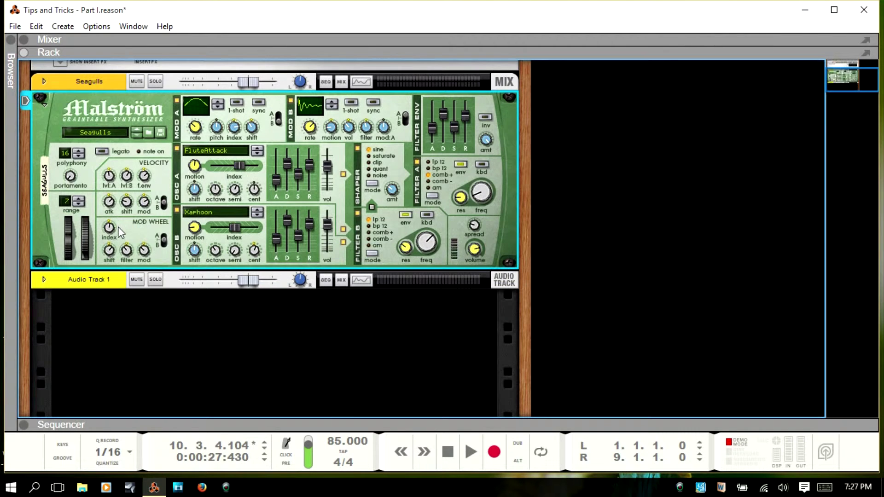
pyautogui.hotkey('ctrl', 'Return')
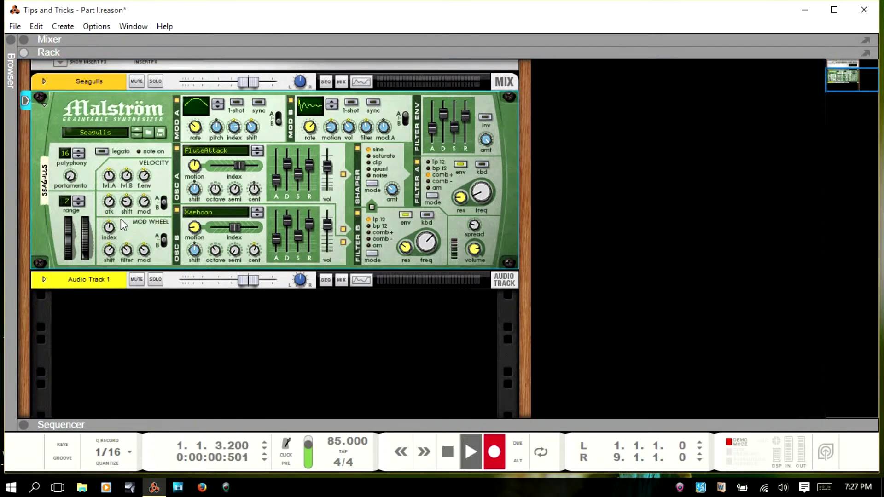
pyautogui.click(483, 194)
pyautogui.moveTo(483, 194)
pyautogui.mouseDown()
pyautogui.moveTo(476, 150)
pyautogui.moveTo(474, 197)
pyautogui.mouseUp()
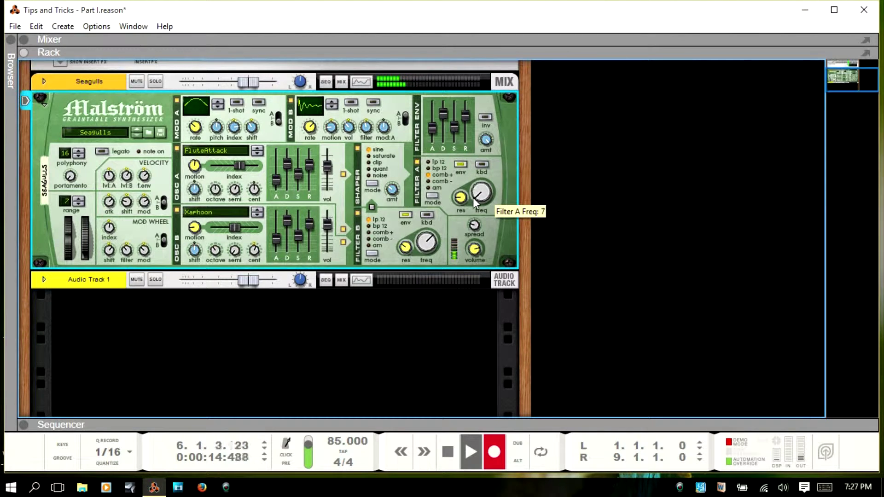
pyautogui.press('space')
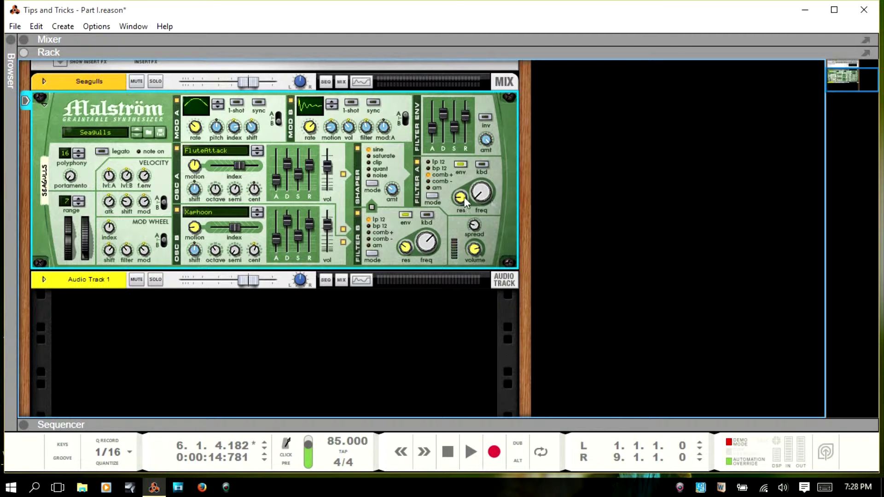
# - Reset the Malström's Automation Override, return to the Sequencer, and select the Filter A Freq automation clip
pyautogui.click(729, 463)
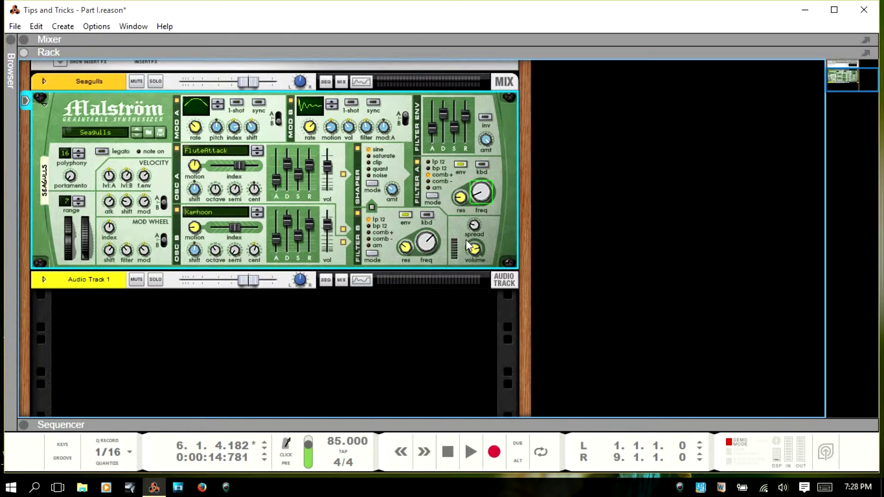
pyautogui.press('F7')
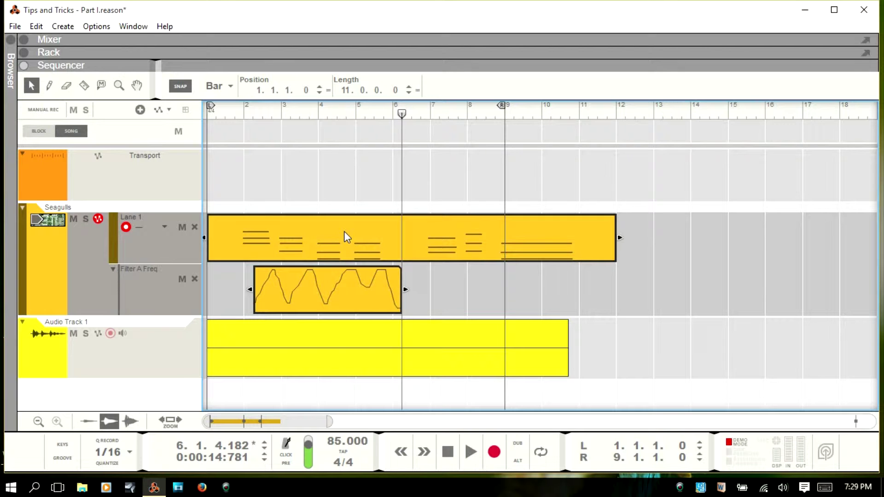
pyautogui.click(315, 292)
# - Delete the Filter A Freq clip and its lane, then enable Options > Record Automation into Note Clip
pyautogui.press('Delete')
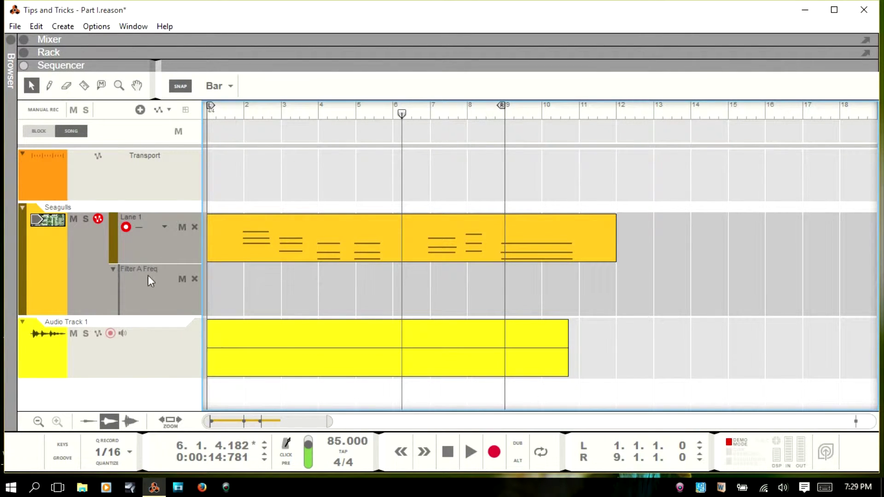
pyautogui.click(194, 279)
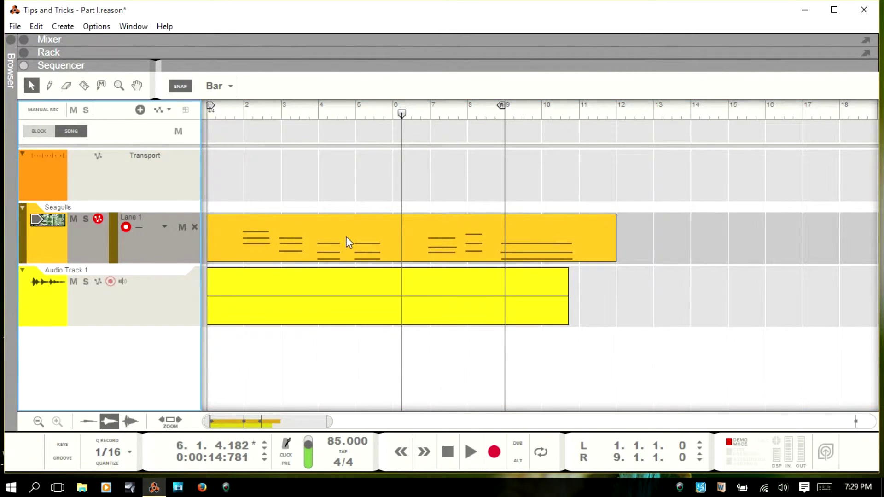
pyautogui.click(349, 243)
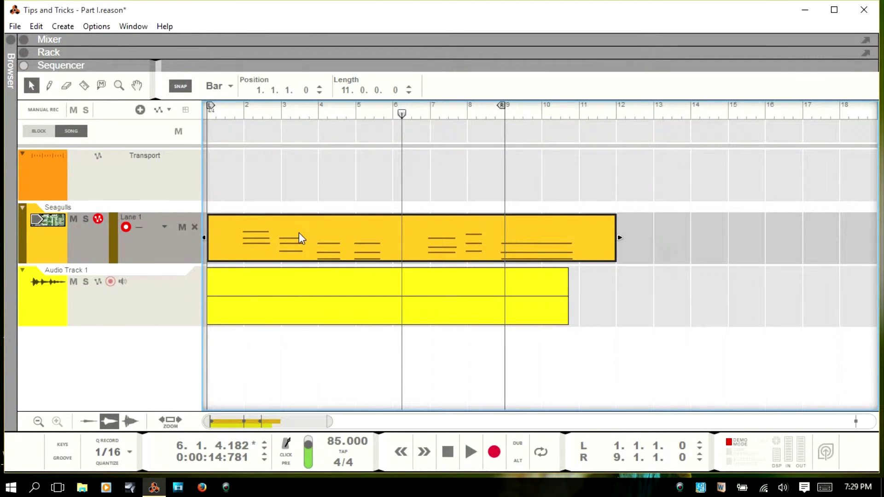
pyautogui.click(36, 27)
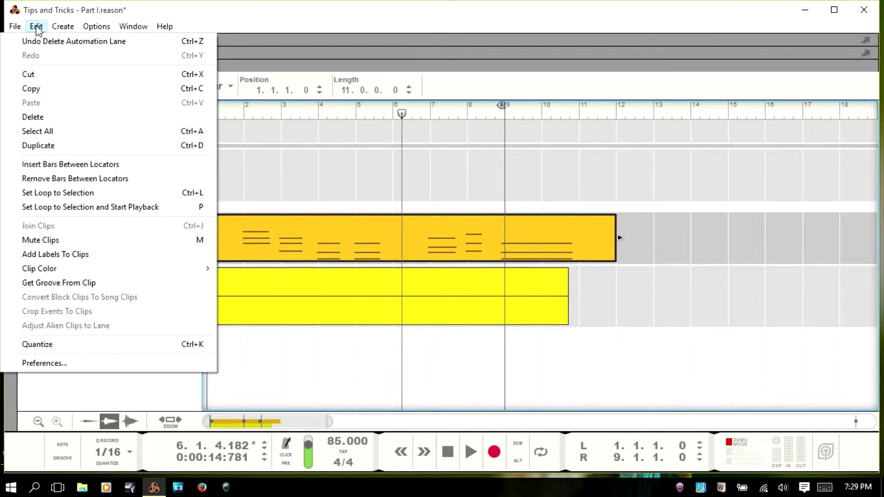
pyautogui.moveTo(92, 28)
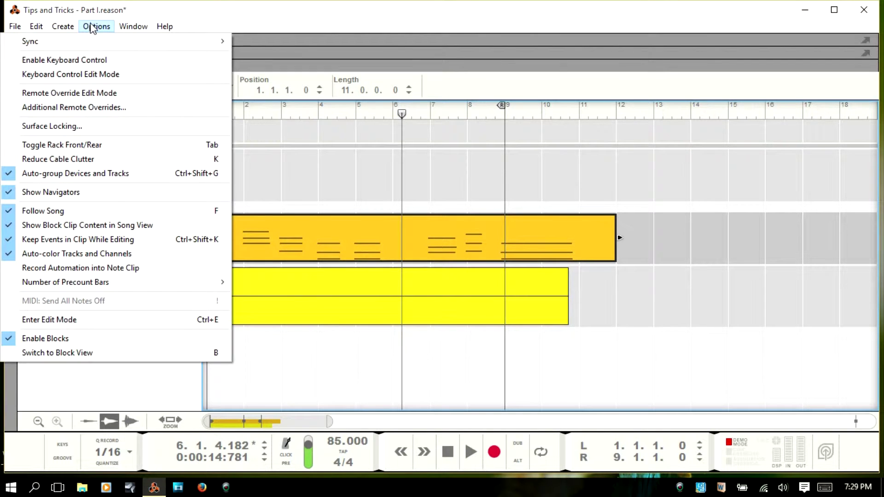
pyautogui.click(99, 270)
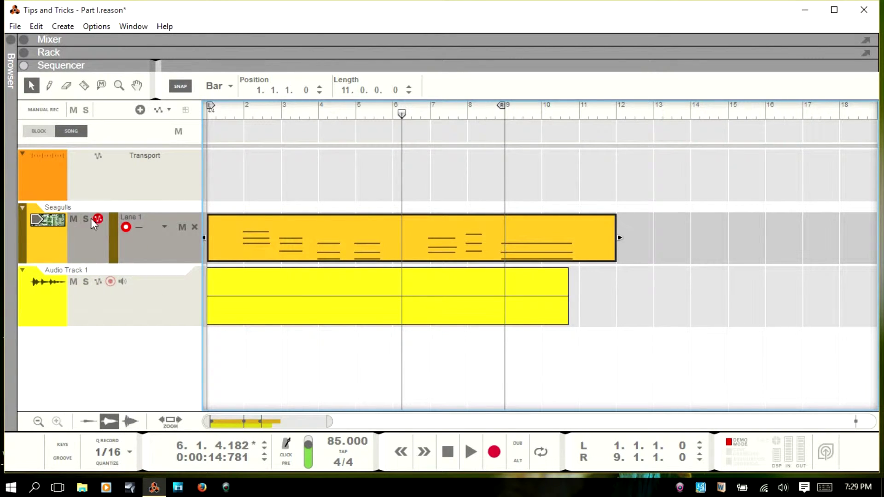
# - Record a Filter A frequency sweep from 15 up to 82 from the song start
pyautogui.press('F6')
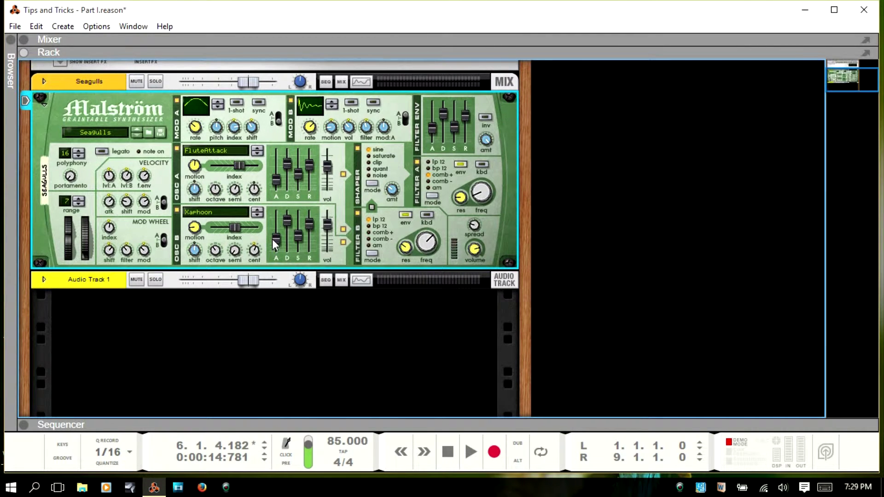
pyautogui.press('KP_Decimal')
pyautogui.hotkey('ctrl', 'Return')
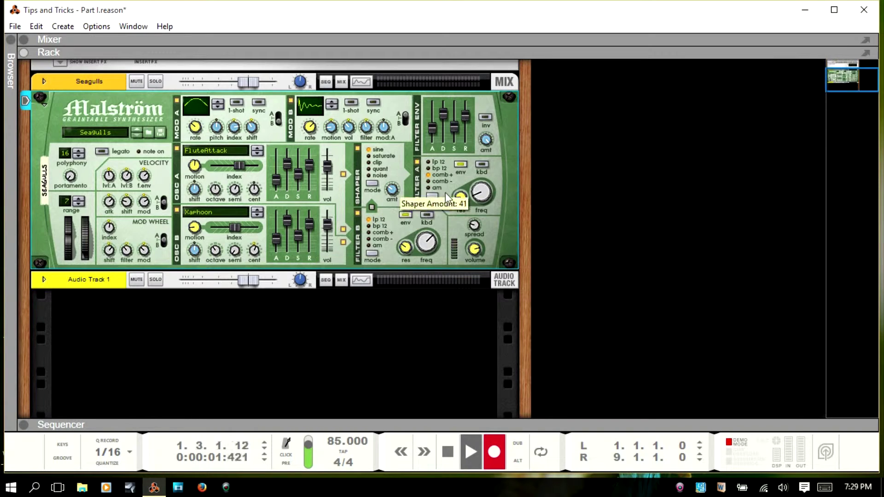
pyautogui.click(480, 197)
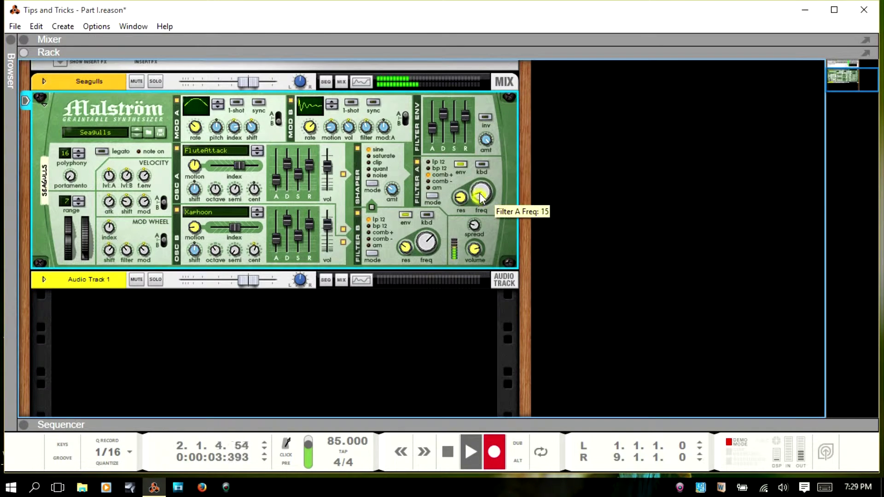
pyautogui.moveTo(480, 197)
pyautogui.mouseDown()
pyautogui.moveTo(478, 159)
pyautogui.moveTo(478, 211)
pyautogui.mouseUp()
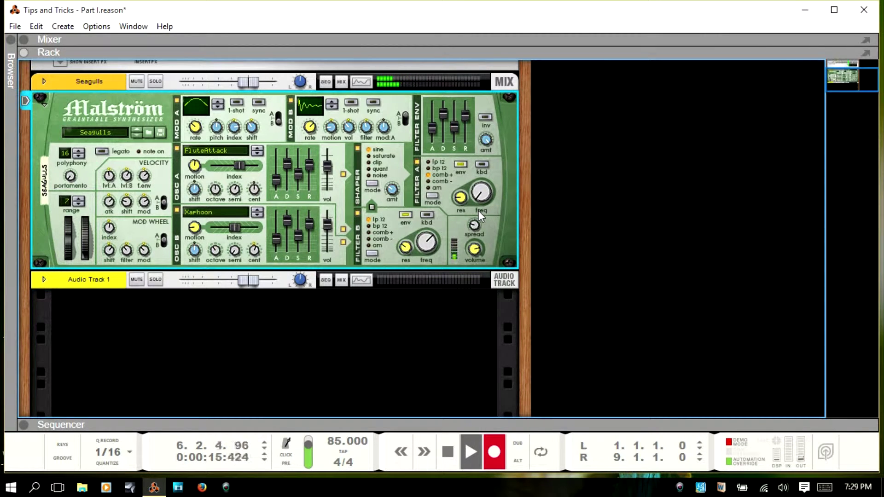
pyautogui.press('space')
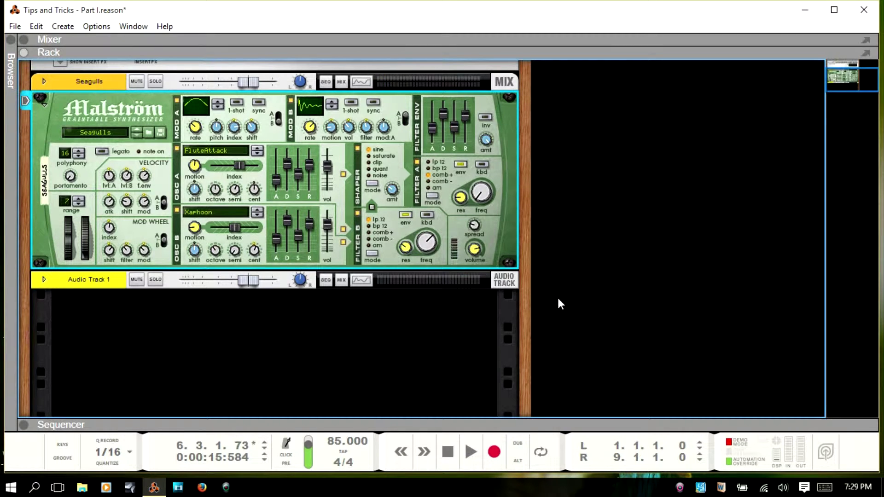
# - Play back the recorded filter sweep, then bring the Sequencer into full view
pyautogui.press('space')
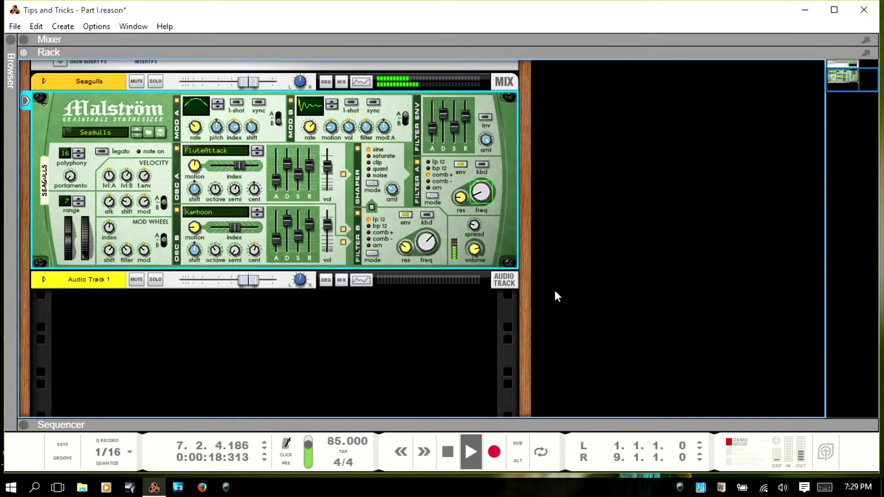
pyautogui.press('space')
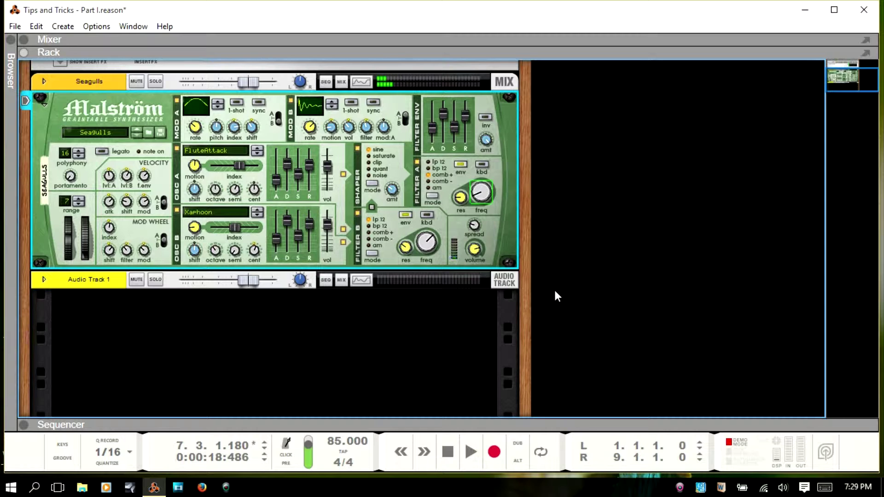
pyautogui.press('F7')
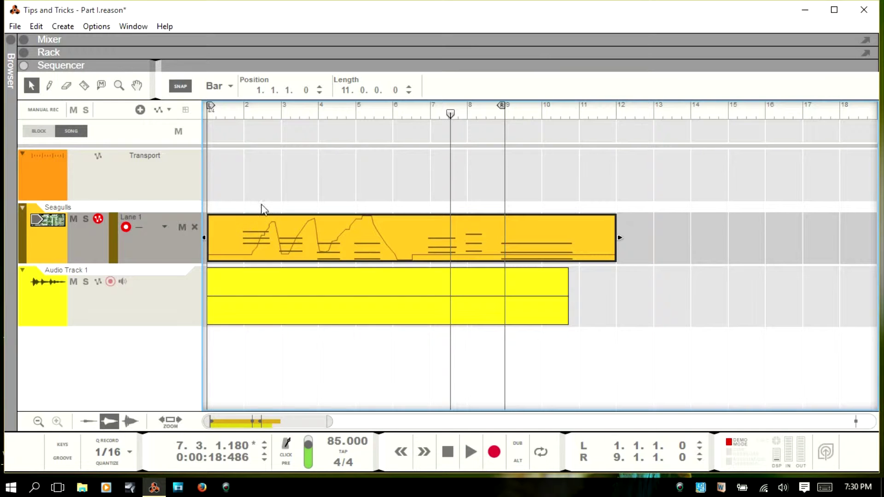
pyautogui.doubleClick(411, 226)
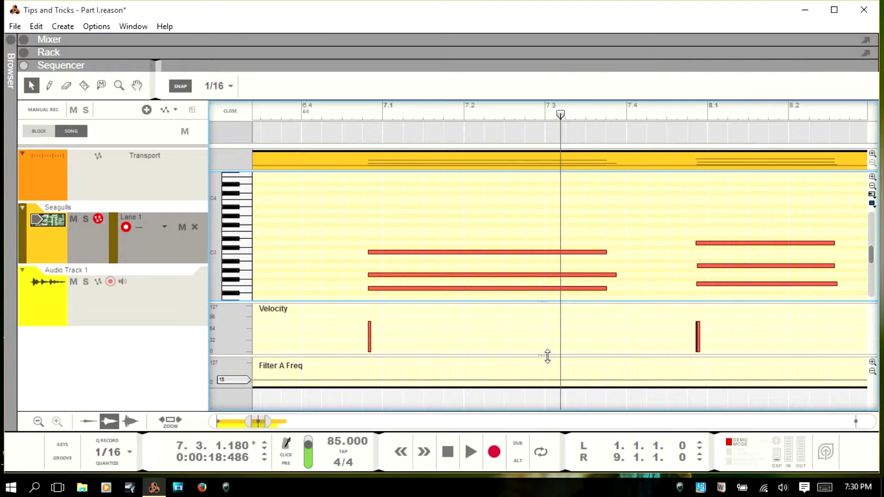
pyautogui.moveTo(547, 357); pyautogui.dragTo(545, 295)
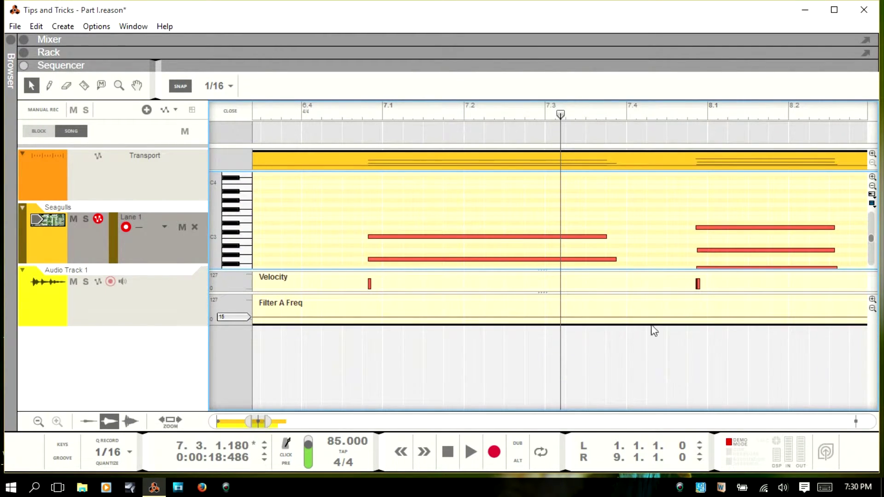
pyautogui.click(873, 300)
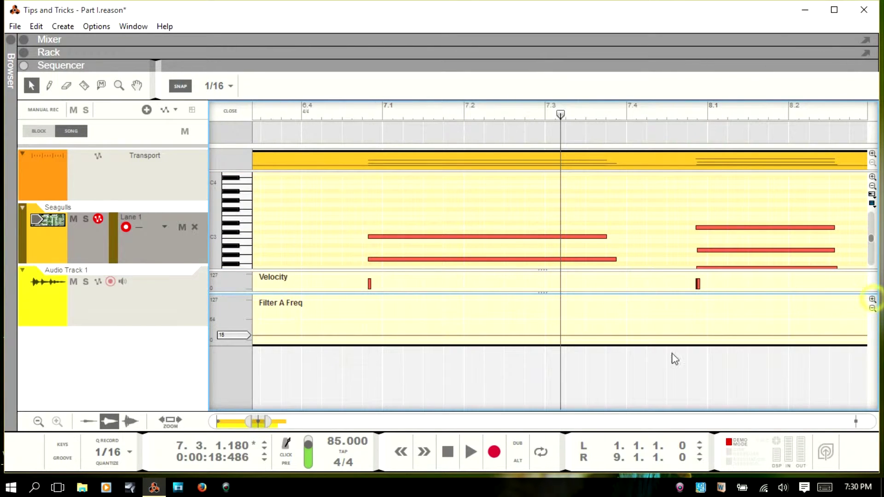
pyautogui.moveTo(258, 421); pyautogui.dragTo(241, 427)
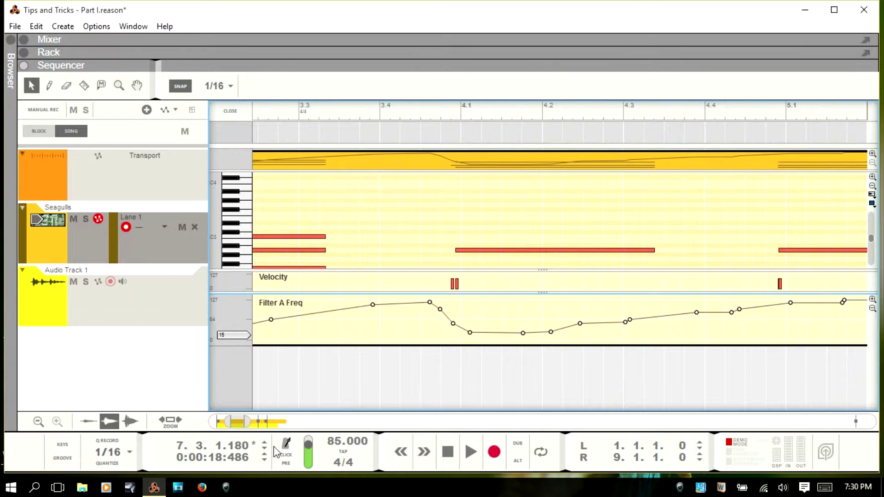
pyautogui.press('h')
pyautogui.press('h')
pyautogui.press('h')
pyautogui.press('h')
pyautogui.press('h')
pyautogui.press('h')
pyautogui.press('h')
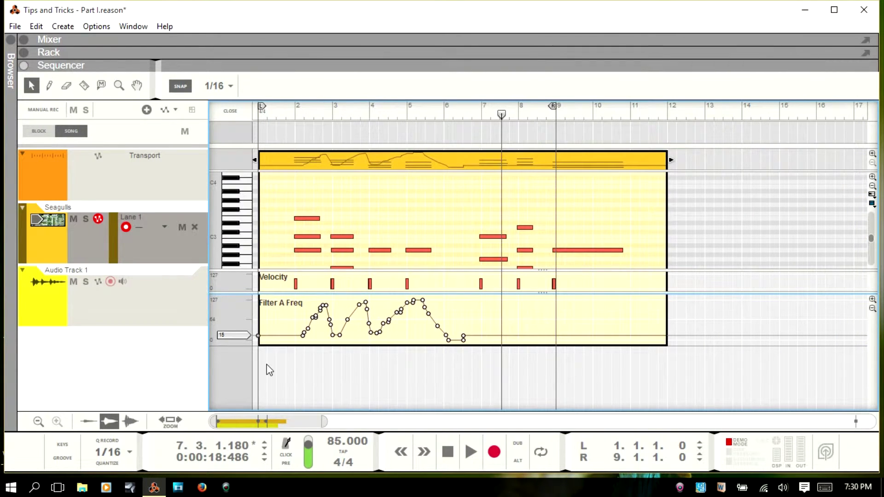
pyautogui.moveTo(275, 422); pyautogui.dragTo(300, 422)
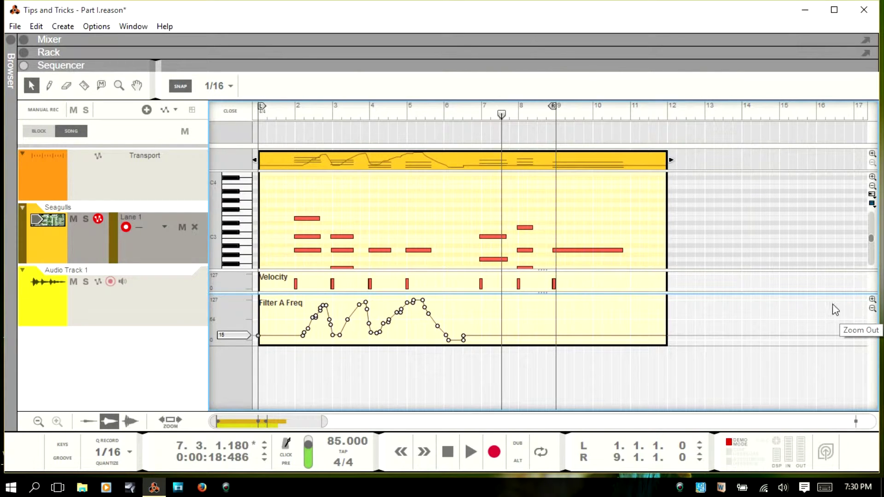
pyautogui.hotkey('ctrl', 'e')
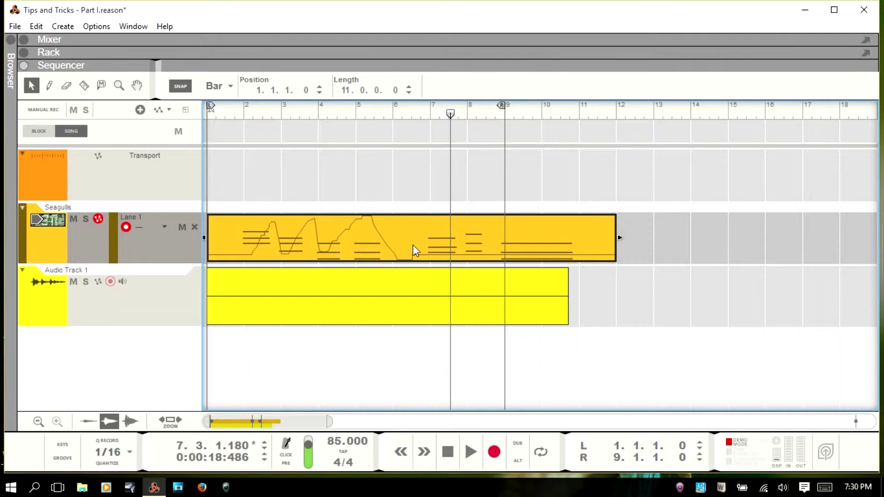
# - Delete the recorded audio clip from Audio Track 1 and scroll the song navigator right
pyautogui.click(390, 300)
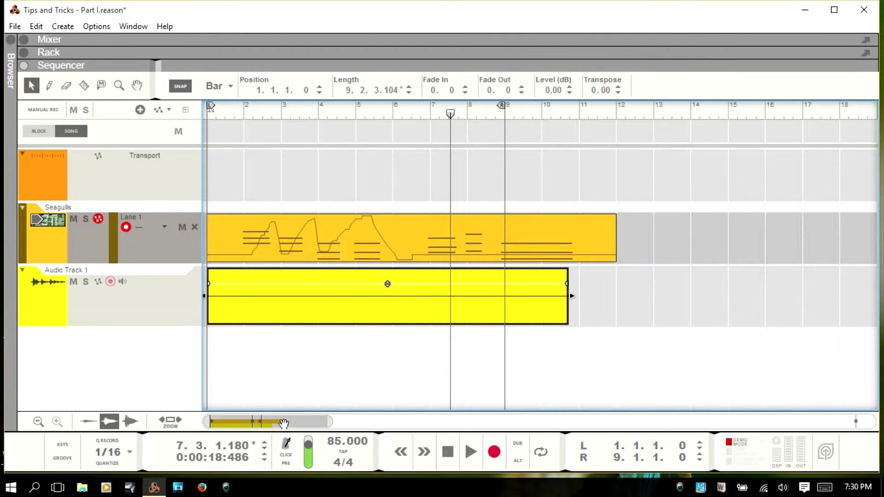
pyautogui.press('Delete')
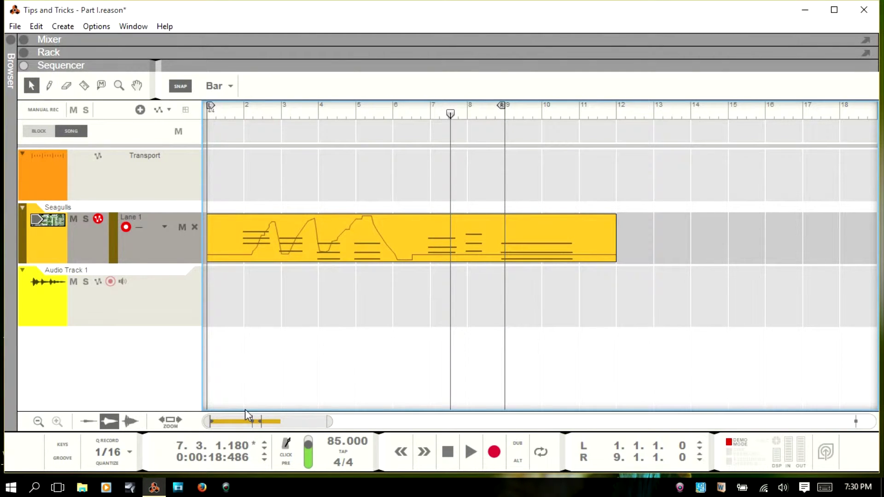
pyautogui.moveTo(234, 423); pyautogui.dragTo(275, 425)
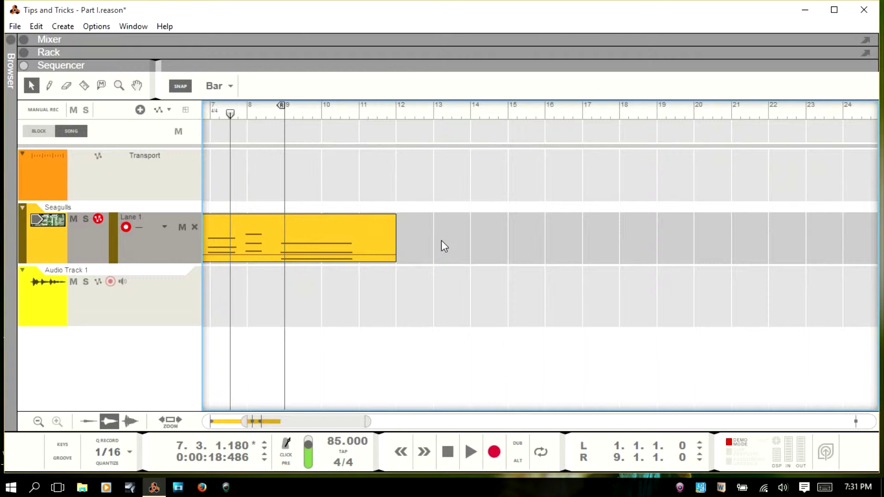
# - Draw and remove trial clips starting at bar 13 on the Seagulls lane with the Pencil
pyautogui.press('w')
pyautogui.moveTo(436, 236)
pyautogui.mouseDown()
pyautogui.moveTo(470, 228)
pyautogui.moveTo(750, 229)
pyautogui.mouseUp()
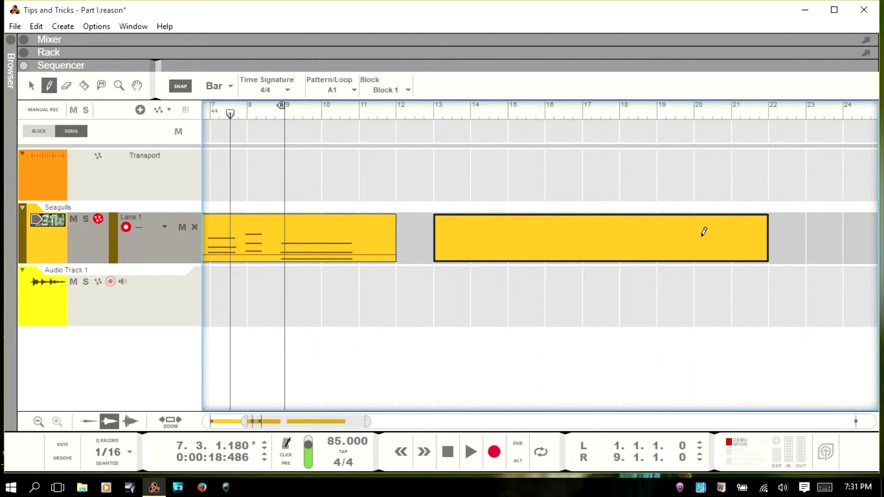
pyautogui.press('Delete')
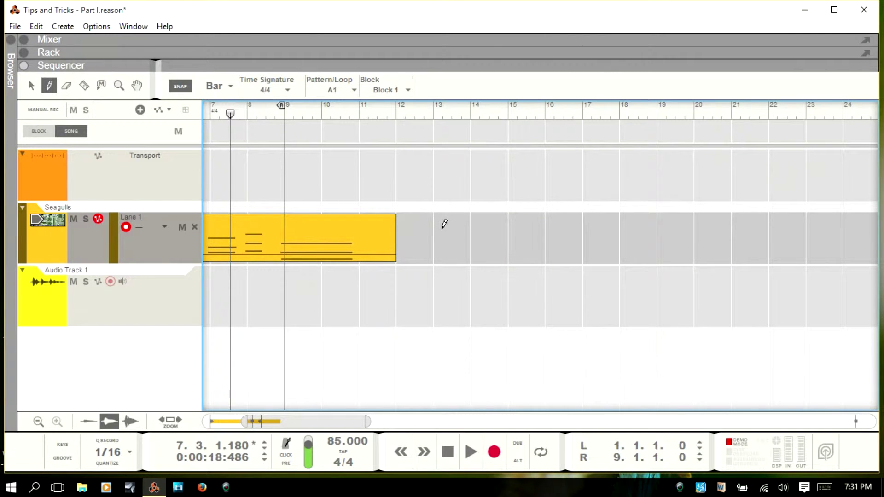
pyautogui.moveTo(436, 228); pyautogui.dragTo(727, 239)
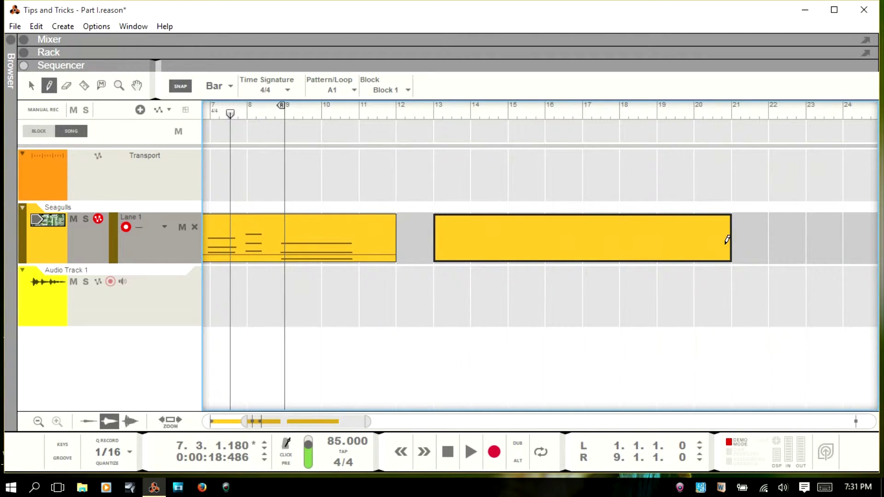
pyautogui.hotkey('ctrl', 'z')
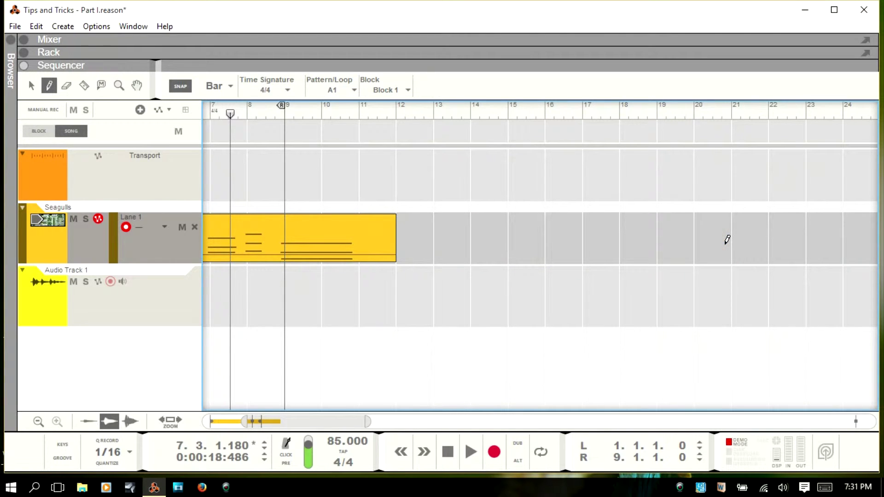
# - Set snap to 1/16 and draw an empty clip from bar 13 to 21 on the Seagulls lane
pyautogui.click(227, 87)
pyautogui.click(238, 172)
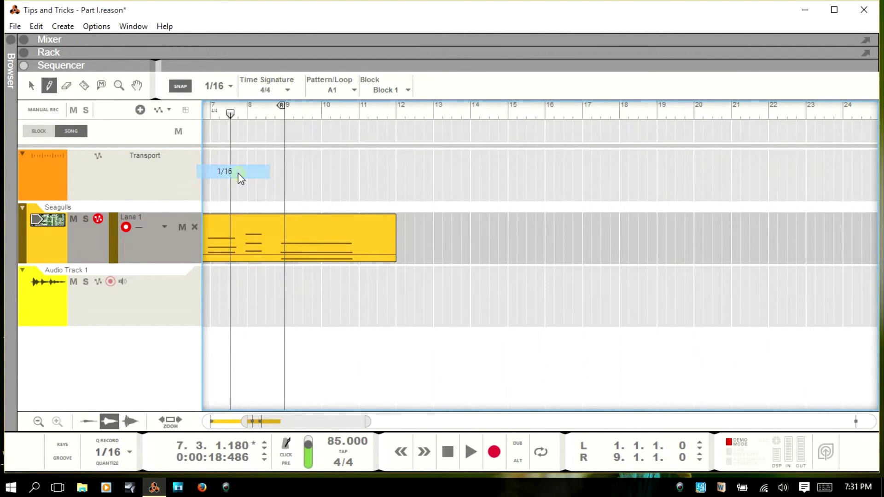
pyautogui.moveTo(439, 237)
pyautogui.mouseDown()
pyautogui.moveTo(776, 236)
pyautogui.moveTo(733, 237)
pyautogui.mouseUp()
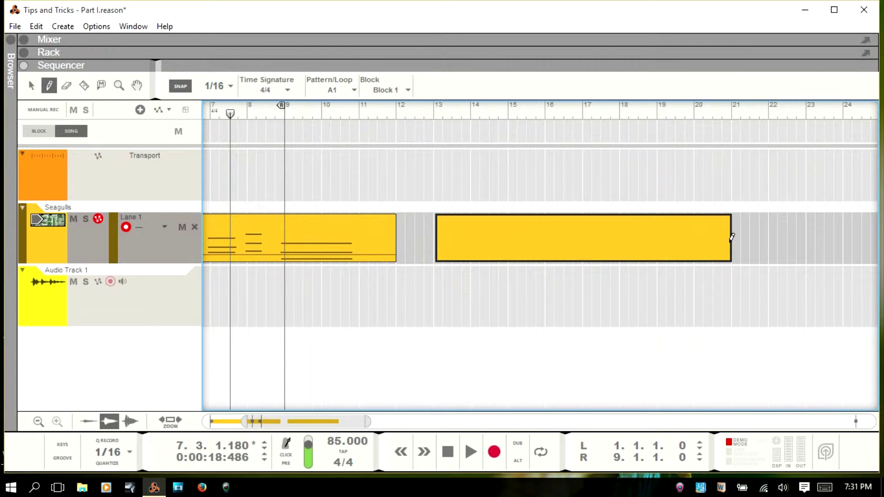
pyautogui.hotkey('ctrl', 'z')
# - With the Selection tool, draw and delete test clips from bar 13, keeping only the original Seagulls clip
pyautogui.press('q')
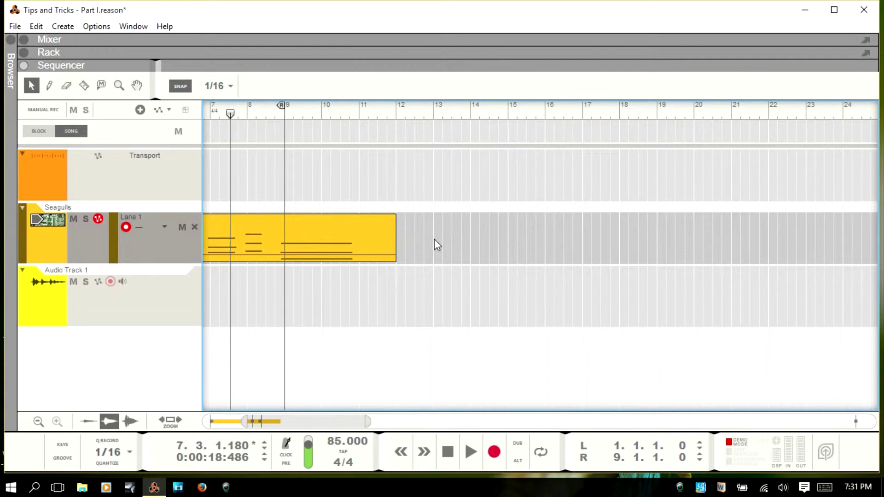
pyautogui.moveTo(436, 237)
pyautogui.mouseDown()
pyautogui.moveTo(778, 239)
pyautogui.moveTo(768, 247)
pyautogui.mouseUp()
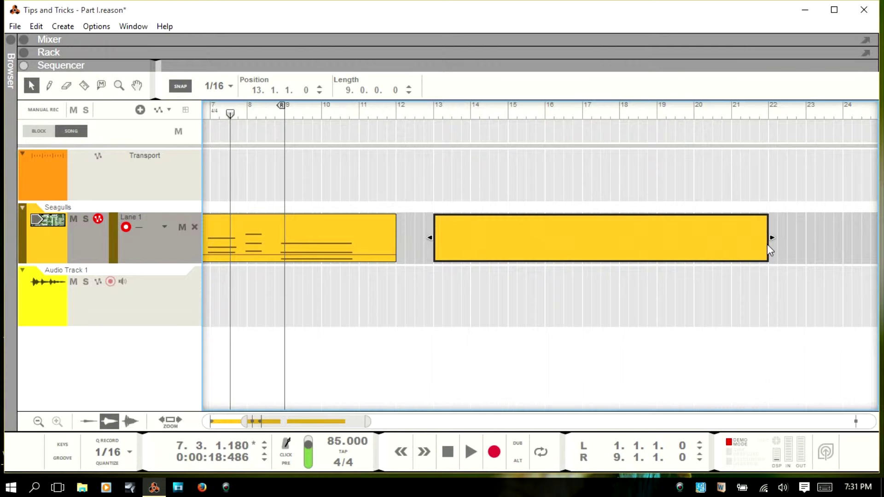
pyautogui.press('Delete')
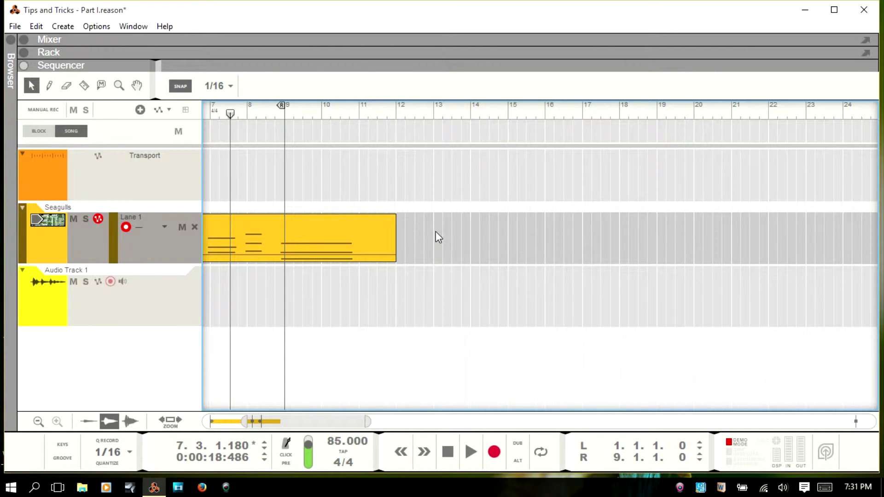
pyautogui.moveTo(434, 232); pyautogui.dragTo(732, 238)
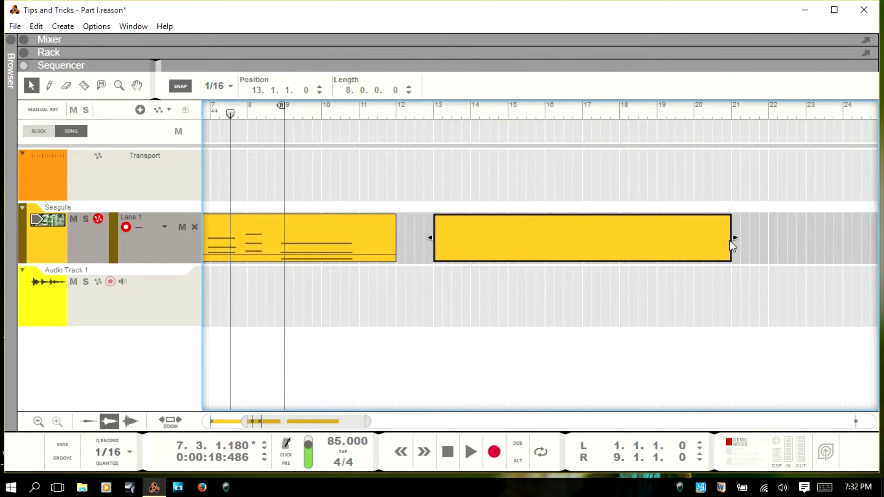
pyautogui.press('Delete')
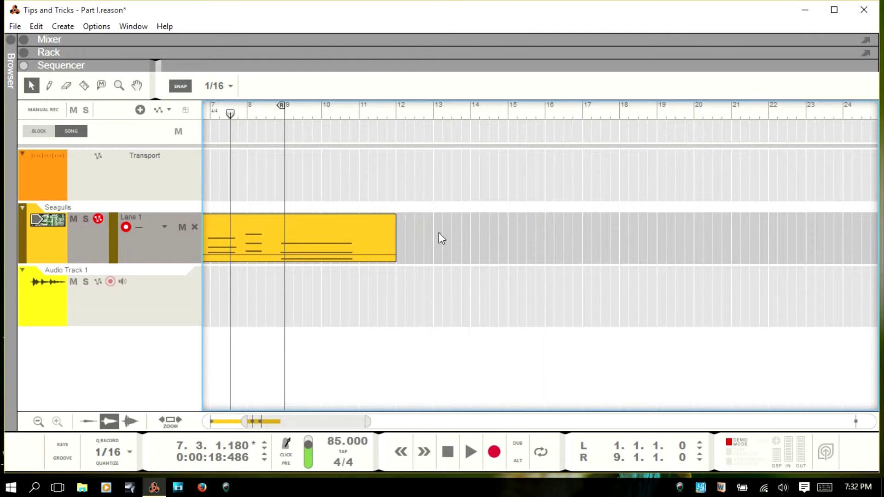
pyautogui.moveTo(434, 232); pyautogui.dragTo(468, 233)
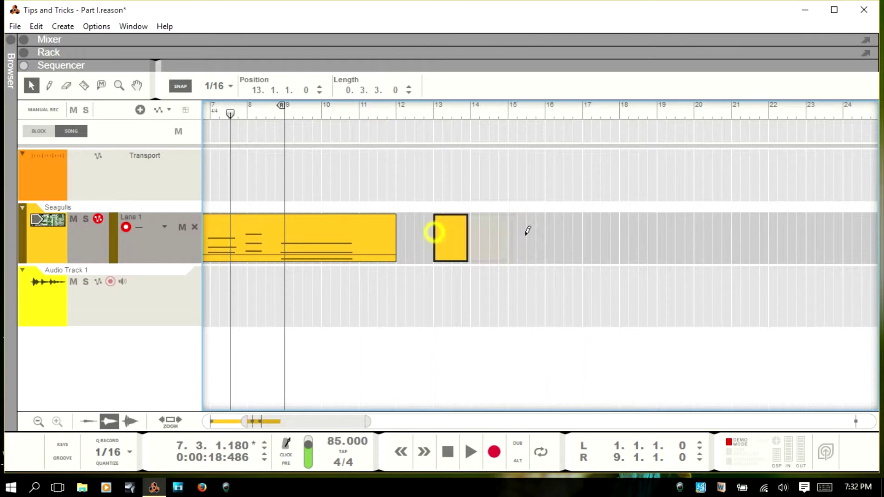
pyautogui.moveTo(528, 230); pyautogui.dragTo(733, 223)
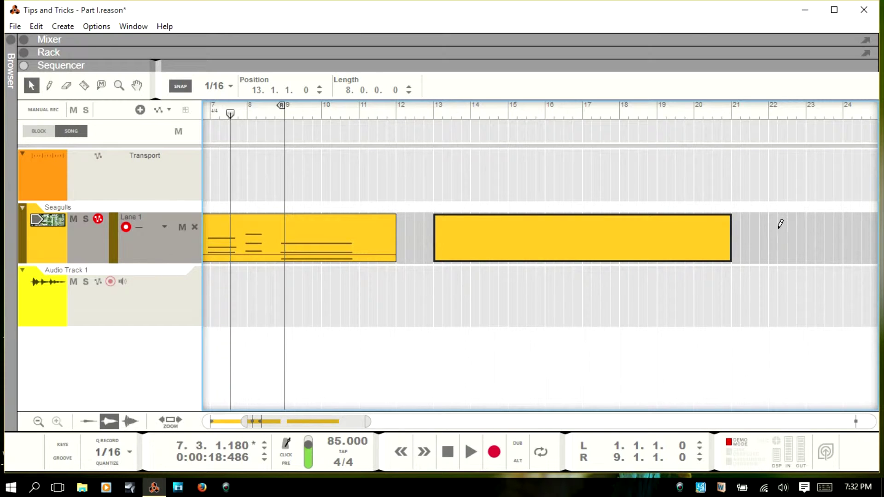
pyautogui.press('alt')
pyautogui.press('alt')
pyautogui.click(531, 252)
pyautogui.press('Delete')
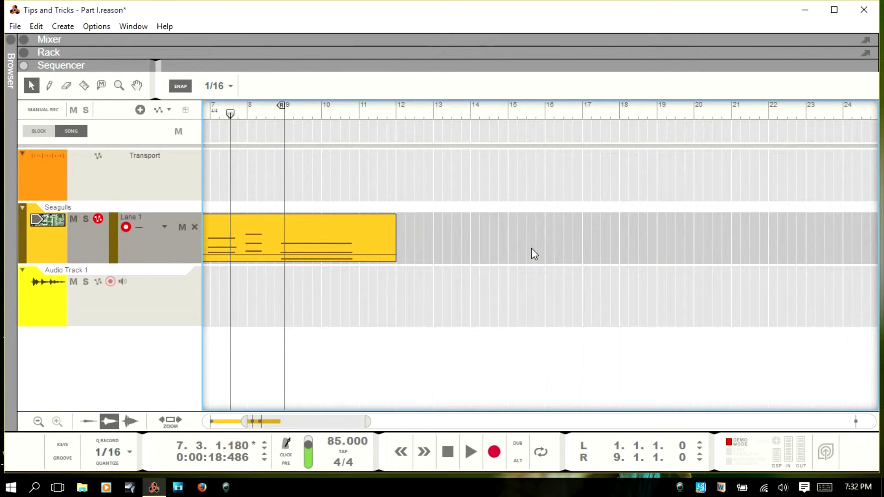
# - Select the Seagulls clip and trim slightly at its start edge
pyautogui.moveTo(324, 426); pyautogui.dragTo(289, 426)
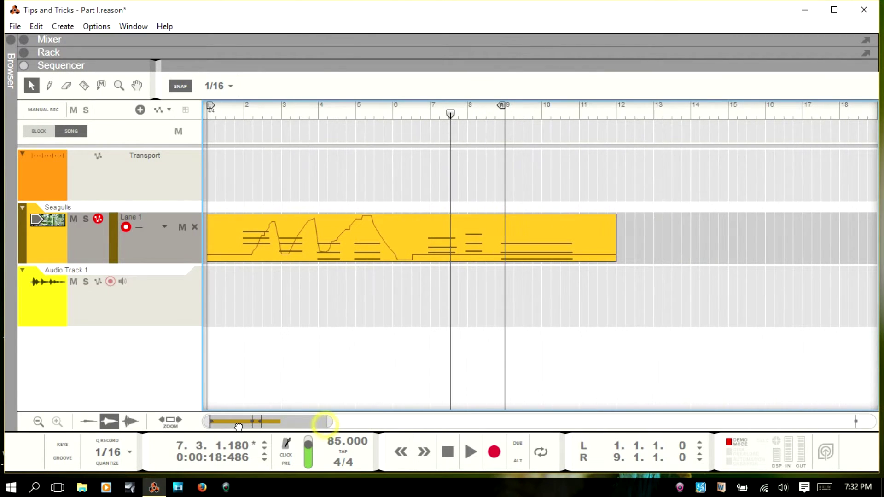
pyautogui.click(361, 224)
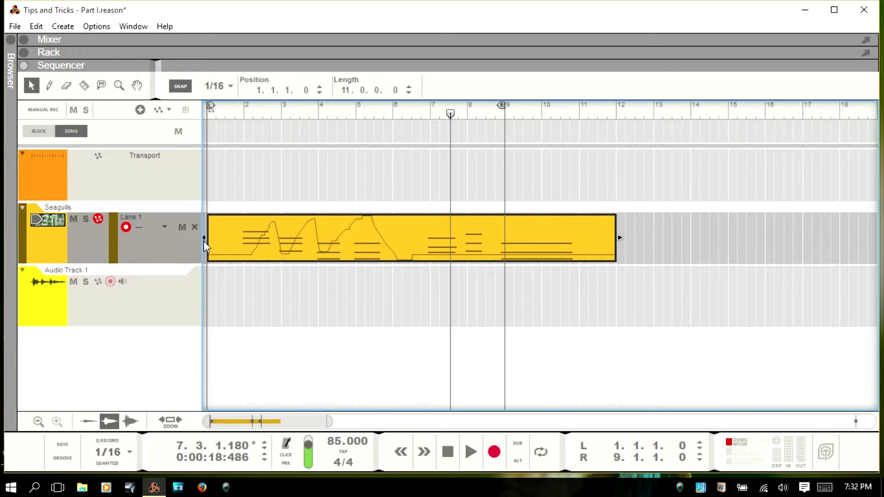
pyautogui.moveTo(204, 241)
pyautogui.mouseDown()
pyautogui.moveTo(255, 241)
pyautogui.moveTo(194, 236)
pyautogui.mouseUp()
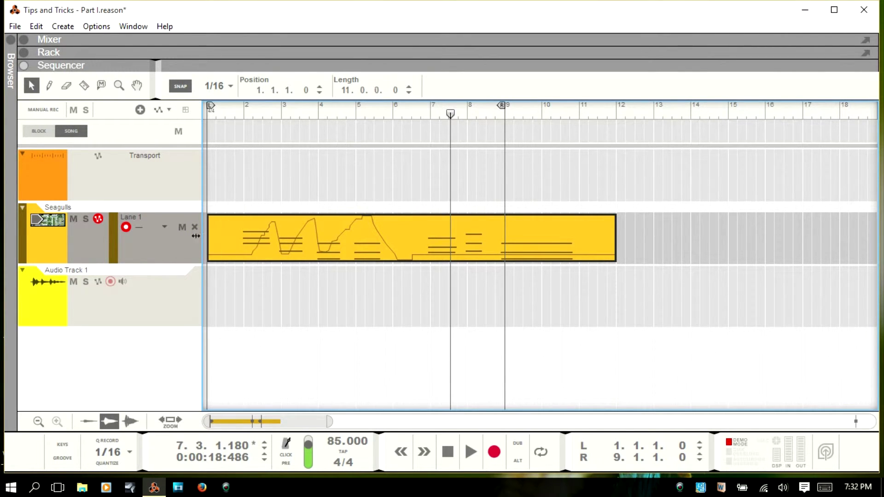
# - Set Snap to Bar and pull the clip's end in to bar 11
pyautogui.click(223, 84)
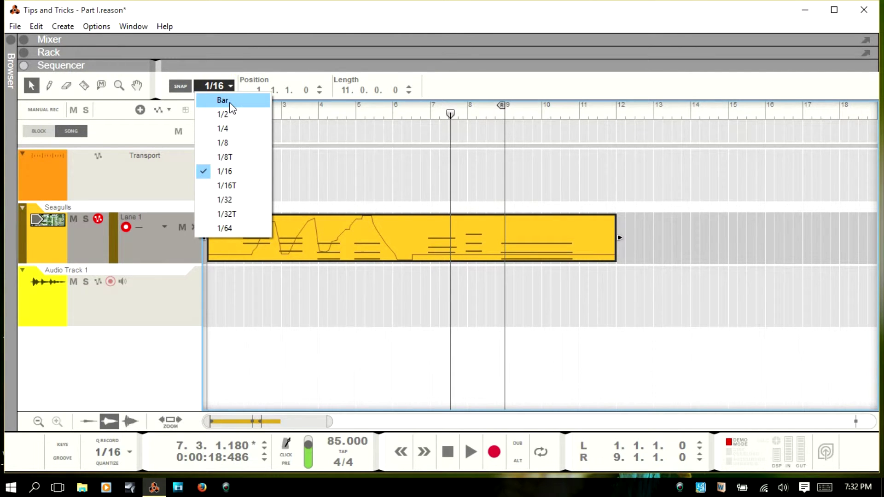
pyautogui.click(231, 102)
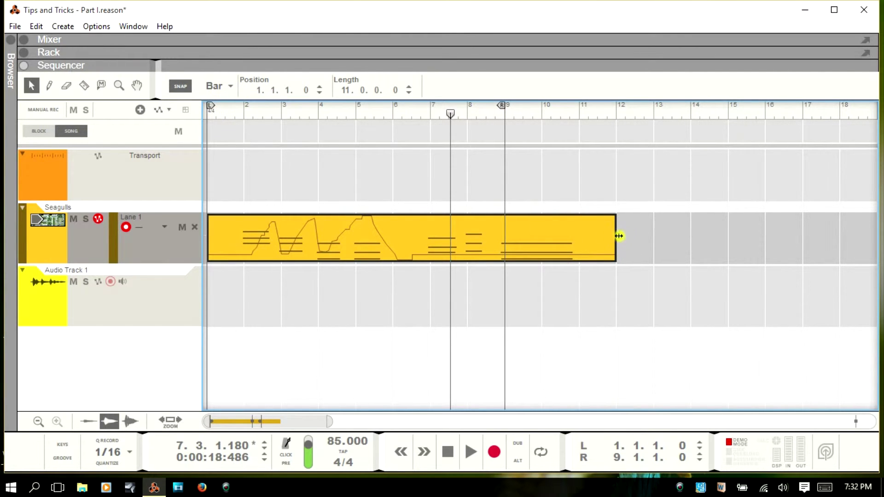
pyautogui.moveTo(619, 236); pyautogui.dragTo(563, 232)
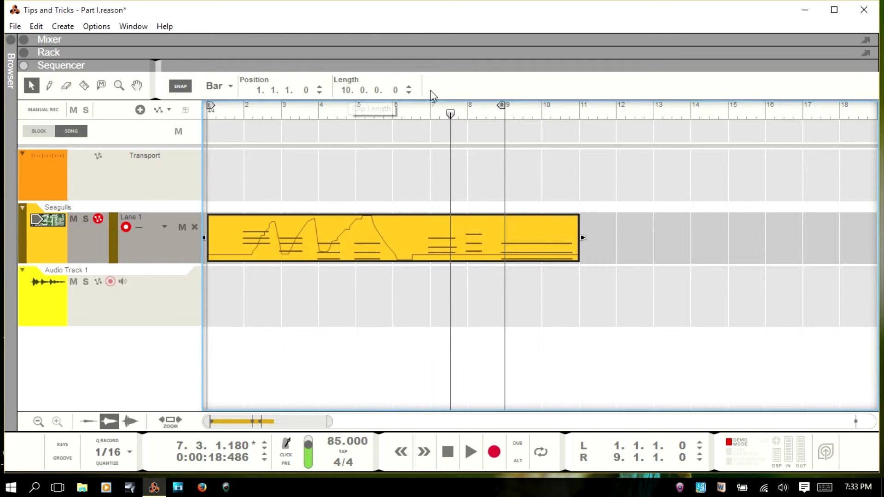
# - Use the Length spinner to shorten the clip four bars, then lengthen it four bars
pyautogui.click(409, 93)
pyautogui.click(409, 93)
pyautogui.click(409, 93)
pyautogui.click(408, 92)
pyautogui.click(408, 93)
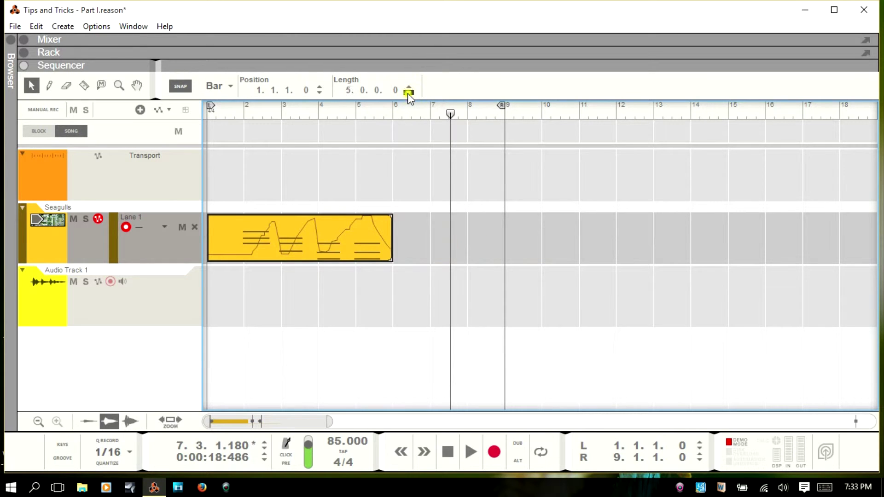
pyautogui.click(409, 93)
pyautogui.click(409, 88)
pyautogui.click(408, 88)
pyautogui.click(408, 88)
pyautogui.click(409, 88)
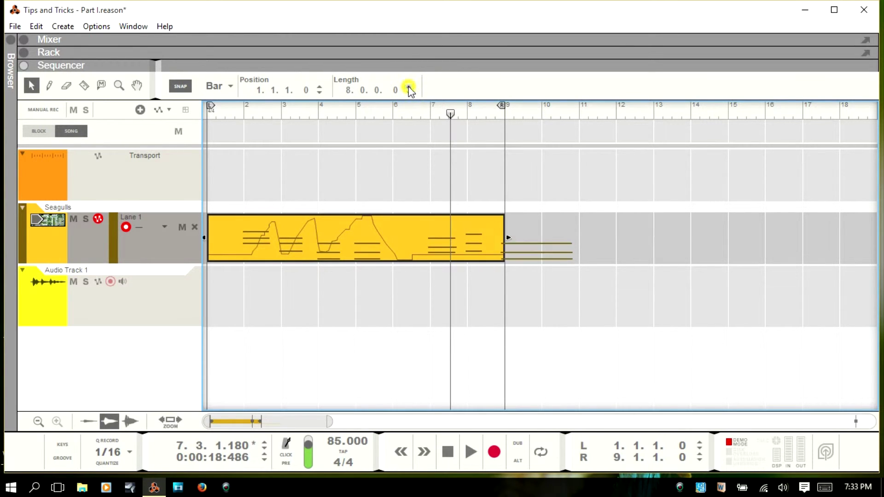
pyautogui.click(409, 87)
pyautogui.click(409, 87)
pyautogui.click(408, 88)
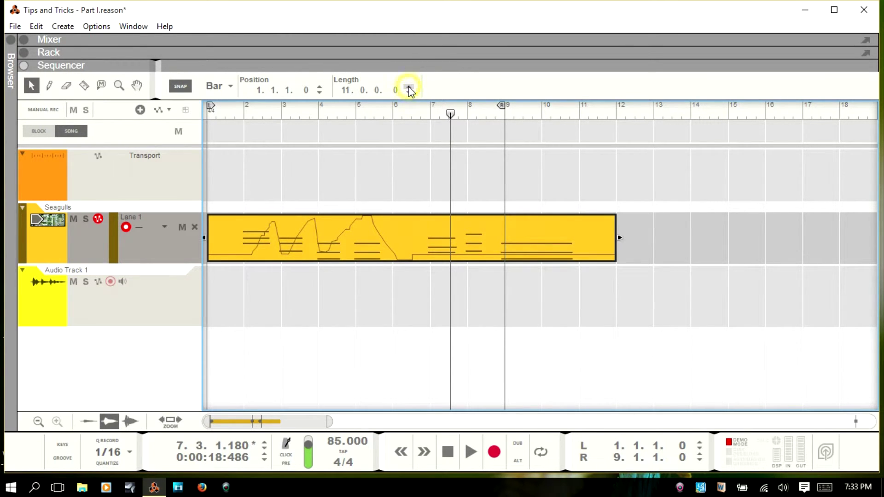
# - Enter 5 in the Length field, restoring the 11-bar clip ending at bar 12
pyautogui.doubleClick(346, 89)
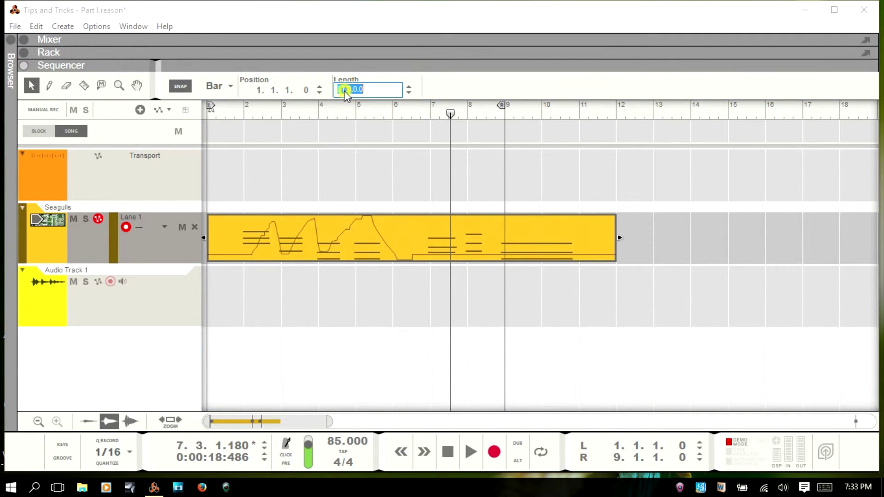
pyautogui.write('5')
pyautogui.press('Return')
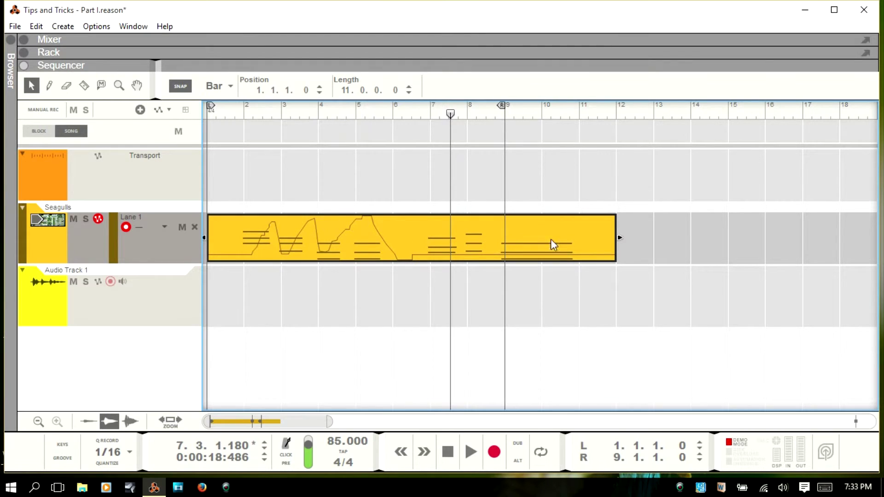
# - Trim the Seagulls clip to start at bar 3 and end at bar 8, then view its notes
pyautogui.click(605, 233)
pyautogui.moveTo(619, 239); pyautogui.dragTo(460, 227)
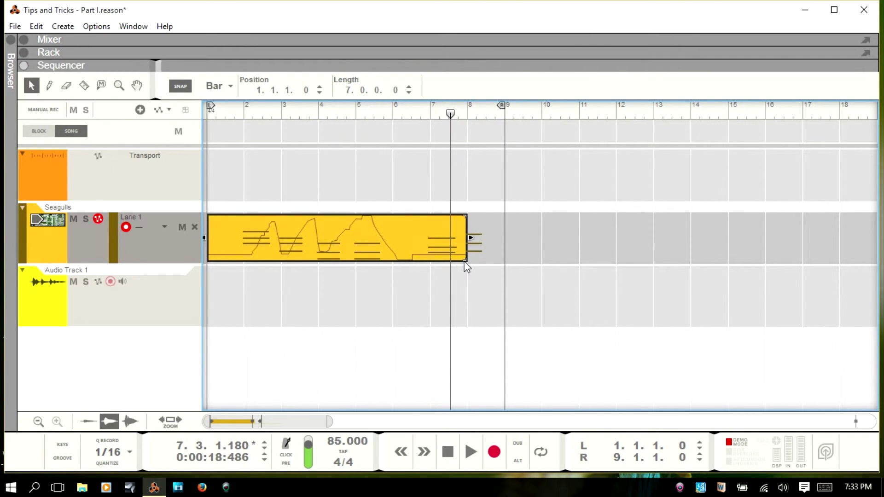
pyautogui.click(203, 240)
pyautogui.moveTo(236, 237); pyautogui.dragTo(295, 236)
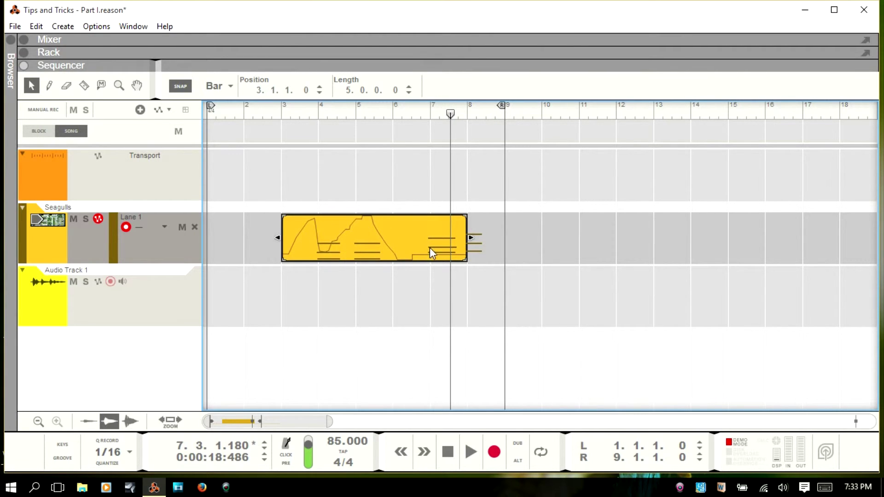
pyautogui.doubleClick(389, 237)
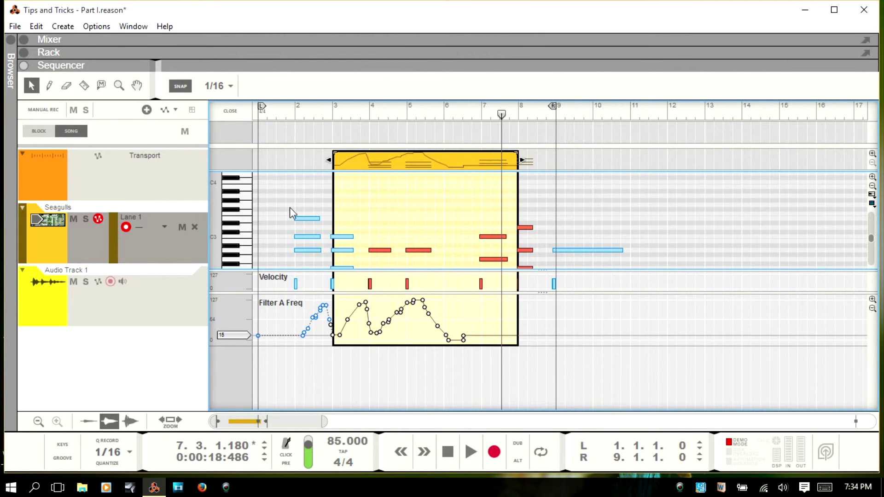
pyautogui.doubleClick(654, 247)
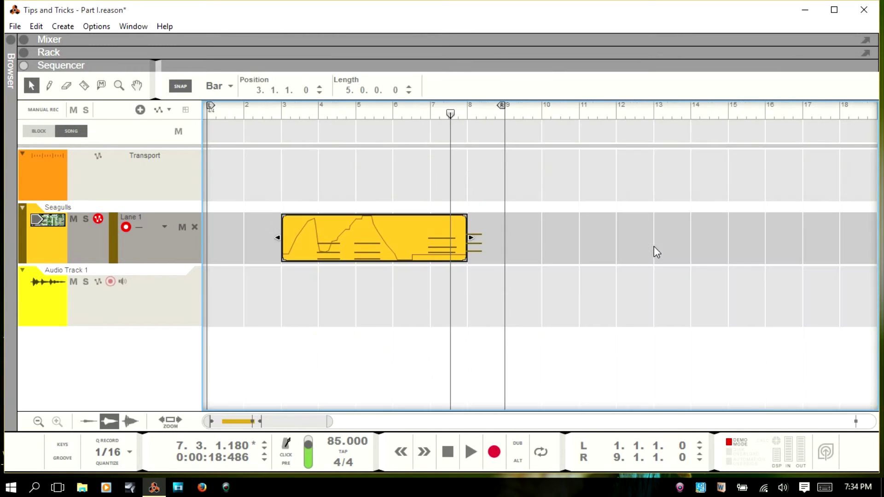
# - Apply Crop Events To Clips to the Seagulls clip
pyautogui.rightClick(383, 236)
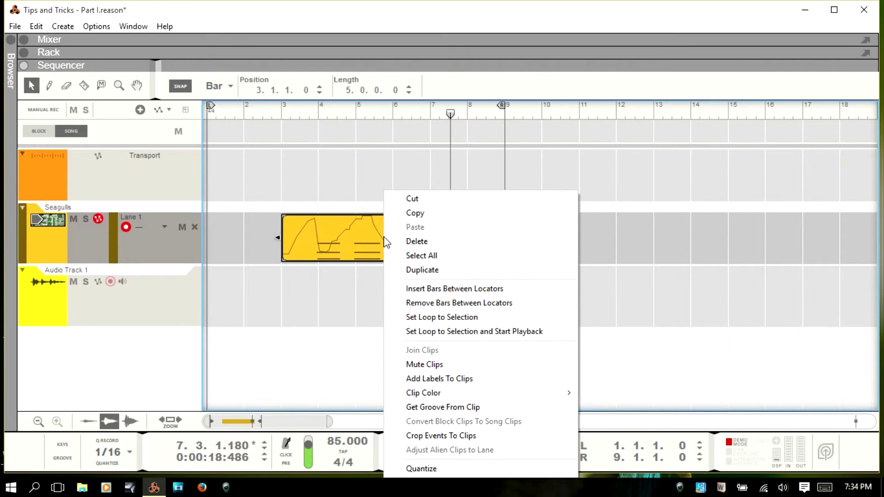
pyautogui.click(439, 438)
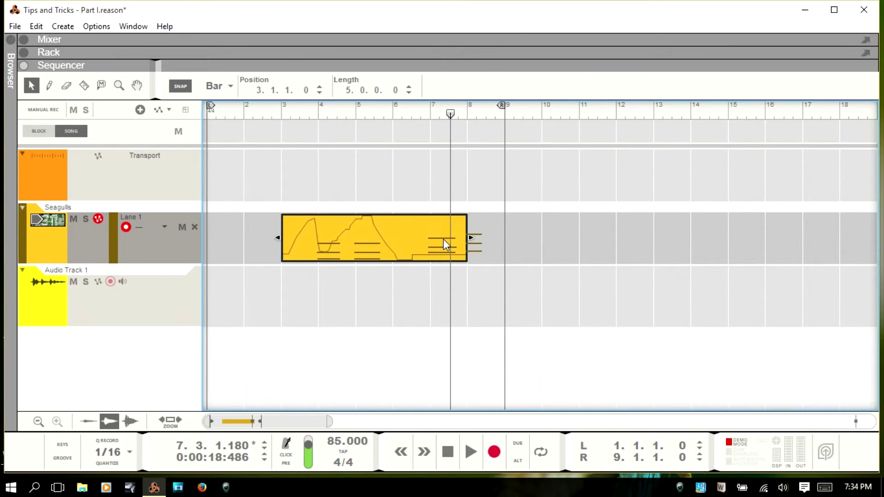
# - In the clip's note editor, pull the Seagulls clip's end back to bar 7
pyautogui.doubleClick(384, 236)
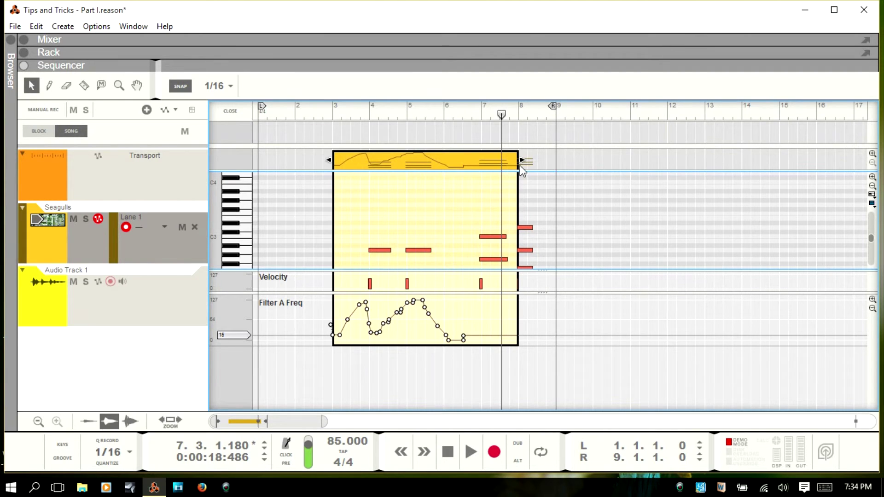
pyautogui.moveTo(521, 159); pyautogui.dragTo(479, 158)
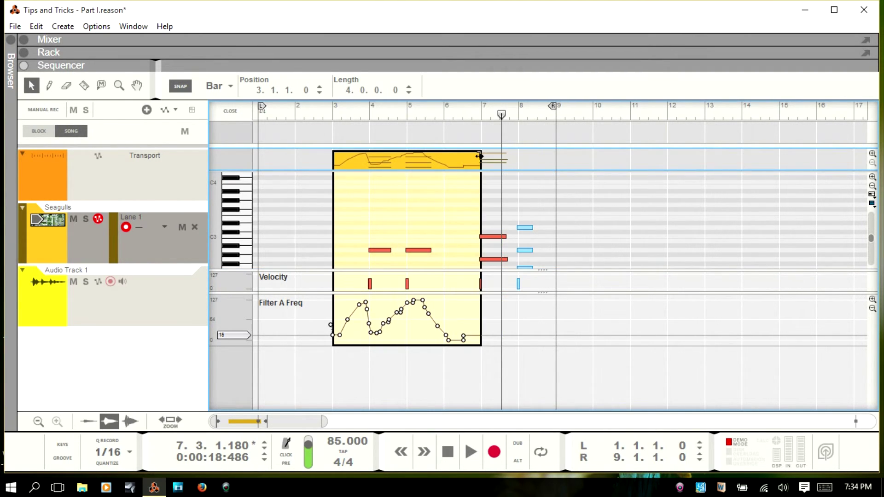
pyautogui.doubleClick(552, 286)
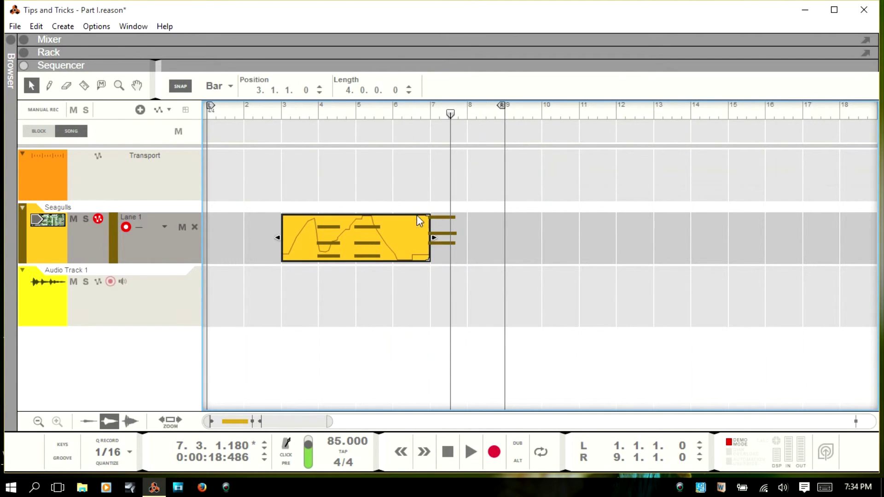
# - Crop the clip's MIDI events to the clip and reopen it to check the notes
pyautogui.rightClick(405, 244)
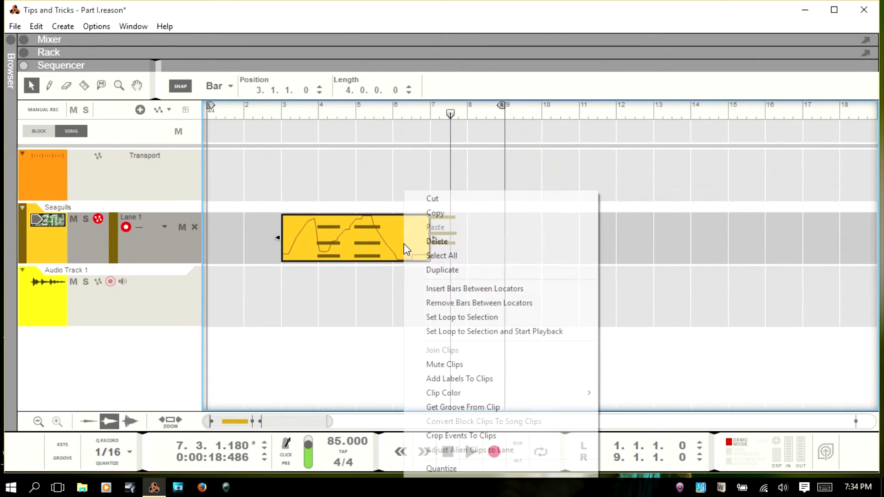
pyautogui.click(464, 435)
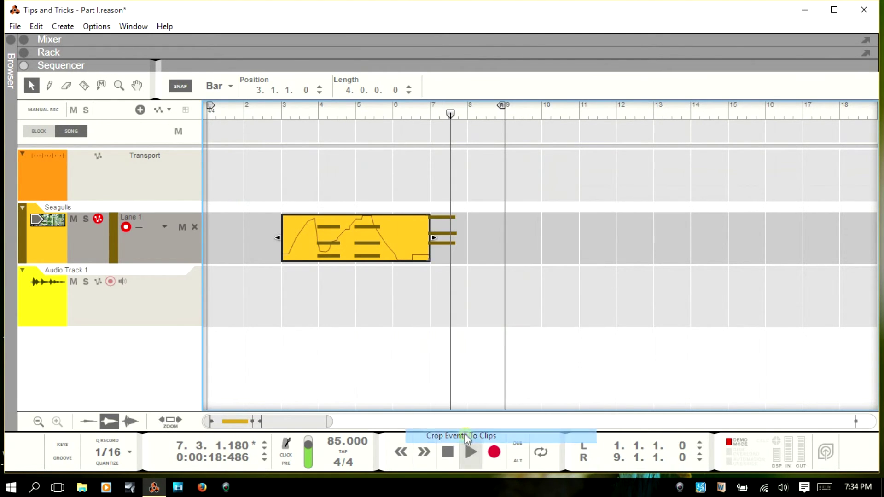
pyautogui.doubleClick(387, 236)
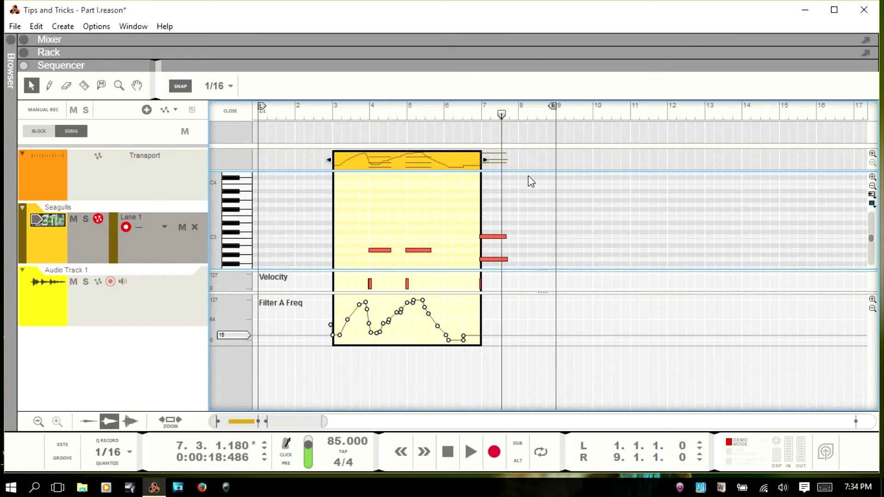
# - Return to the arrangement and undo the trims and crops until the clip is 11 bars
pyautogui.hotkey('ctrl', 'e')
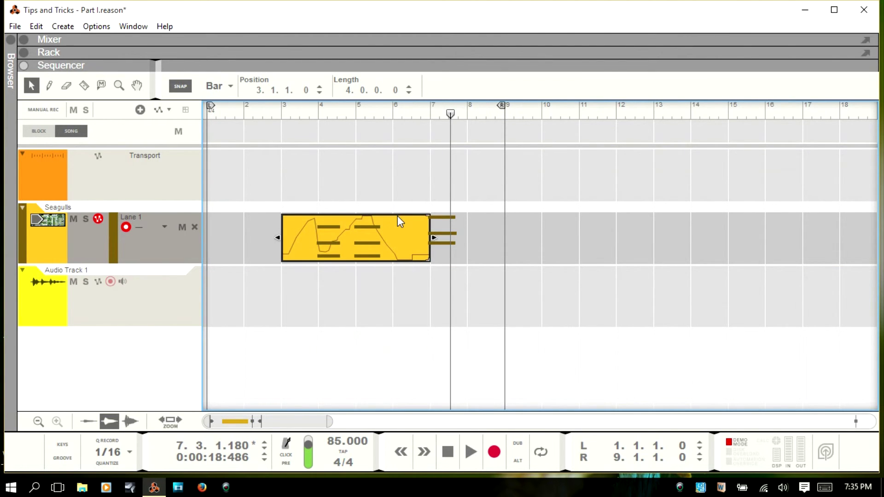
pyautogui.doubleClick(397, 215)
pyautogui.hotkey('ctrl', 'e')
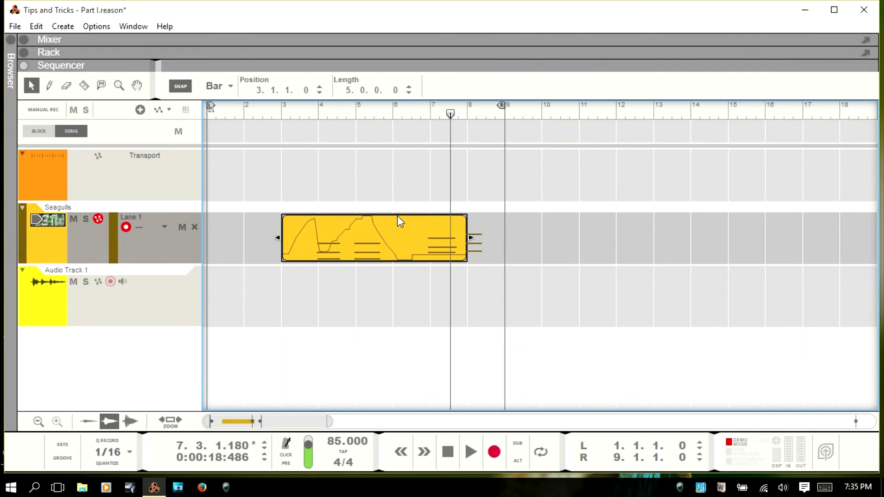
pyautogui.hotkey('ctrl', 'z')
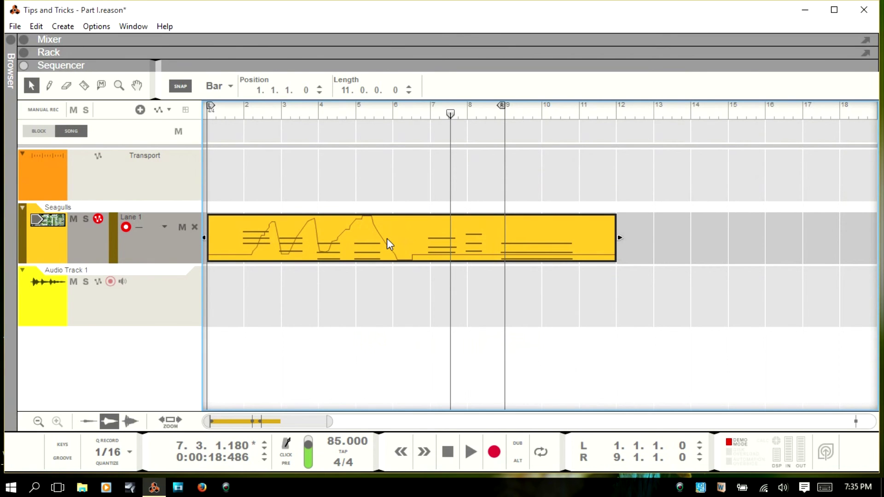
# - Add the label 'Clip Name' to the Seagulls clip with Add Labels To Clips
pyautogui.rightClick(387, 238)
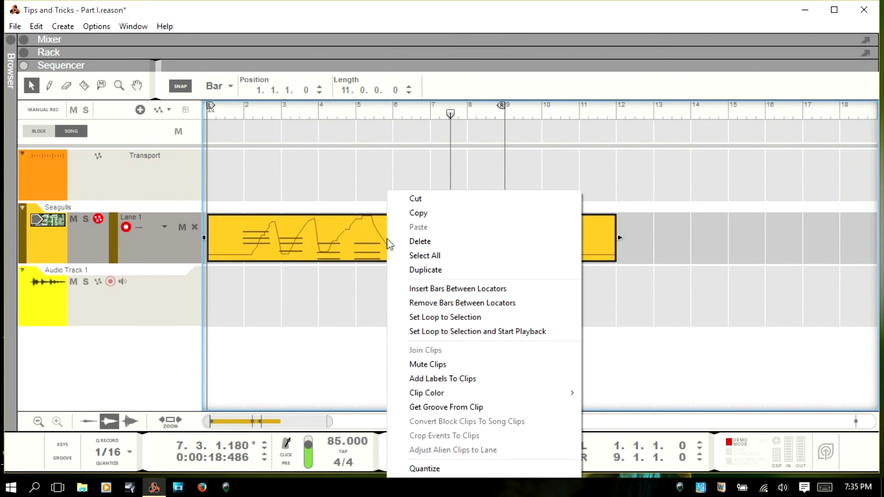
pyautogui.click(444, 379)
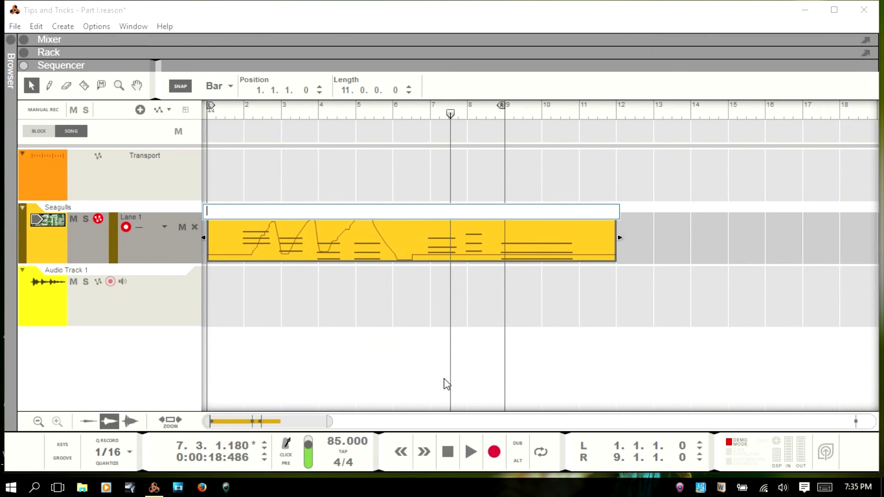
pyautogui.write('Clip Name')
pyautogui.press('Return')
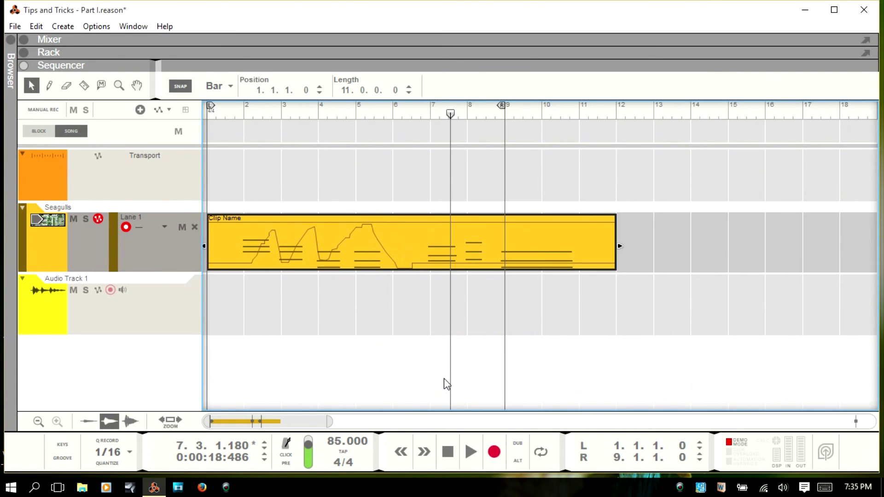